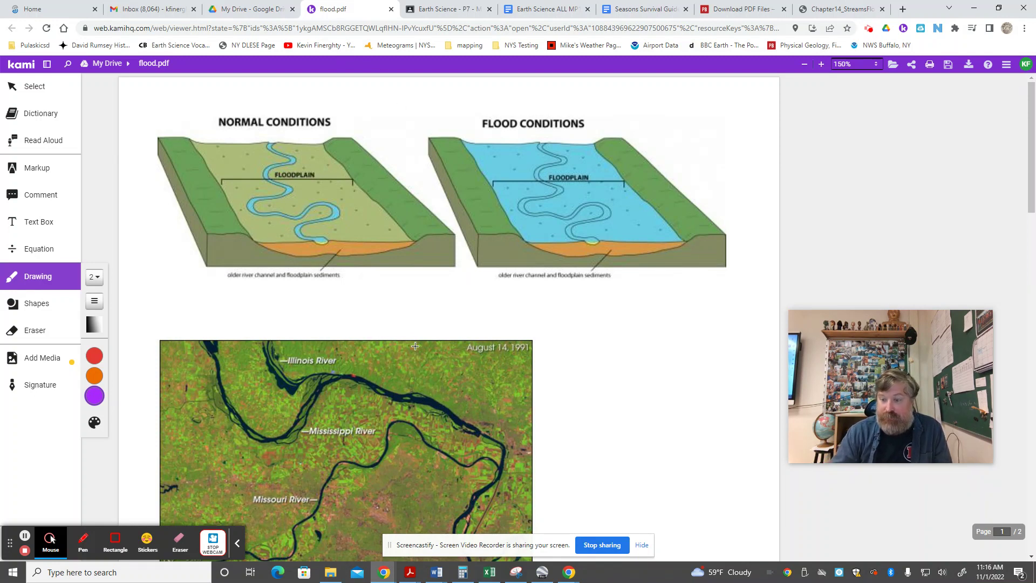
{"action": "scroll", "coordinate": [416, 347], "scroll_direction": "down", "scroll_amount": 1}
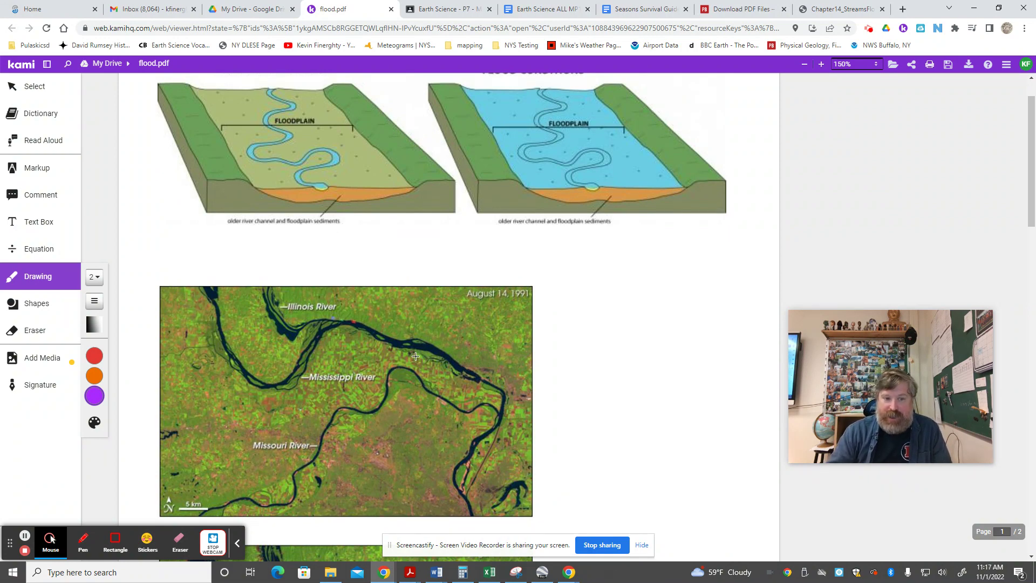
{"action": "scroll", "coordinate": [464, 354], "scroll_direction": "down", "scroll_amount": 3}
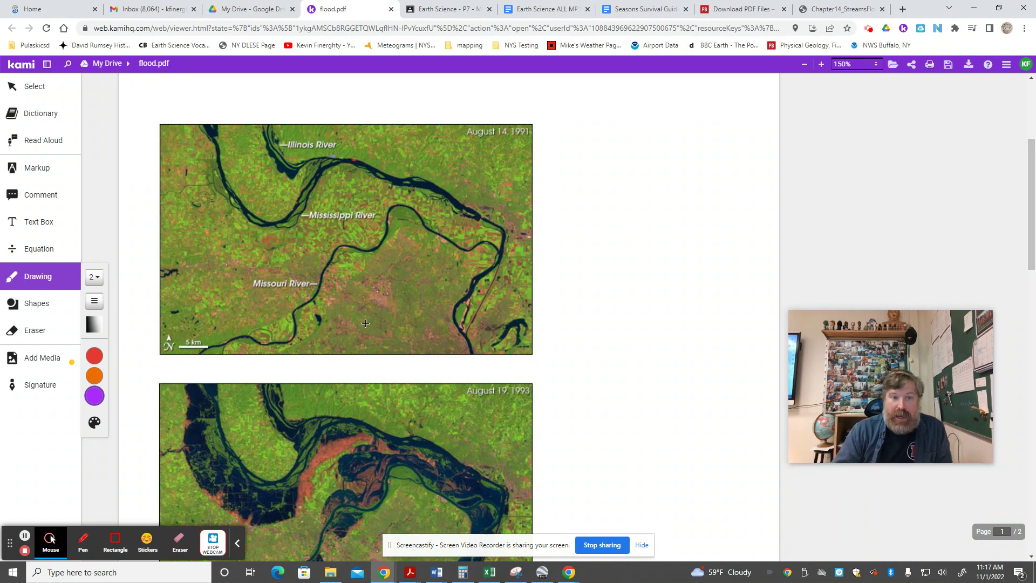
{"action": "scroll", "coordinate": [365, 325], "scroll_direction": "up", "scroll_amount": 5}
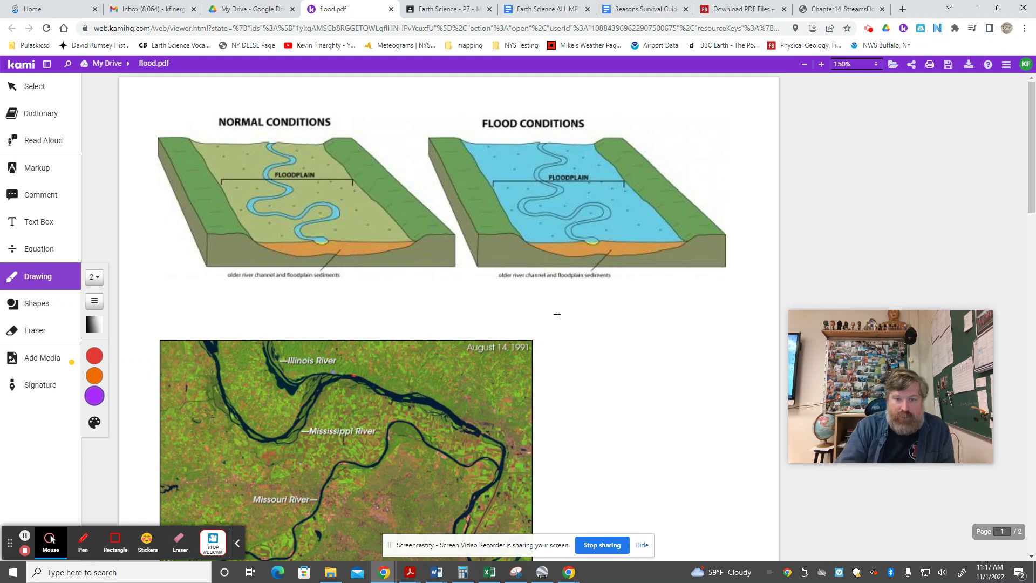
{"action": "scroll", "coordinate": [558, 315], "scroll_direction": "down", "scroll_amount": 1}
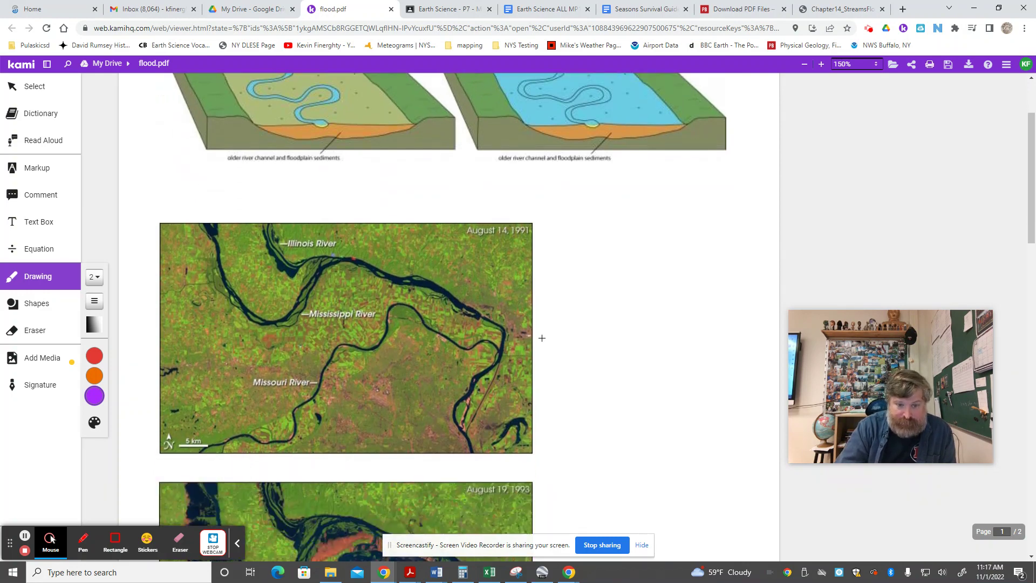
{"action": "scroll", "coordinate": [325, 377], "scroll_direction": "down", "scroll_amount": 2}
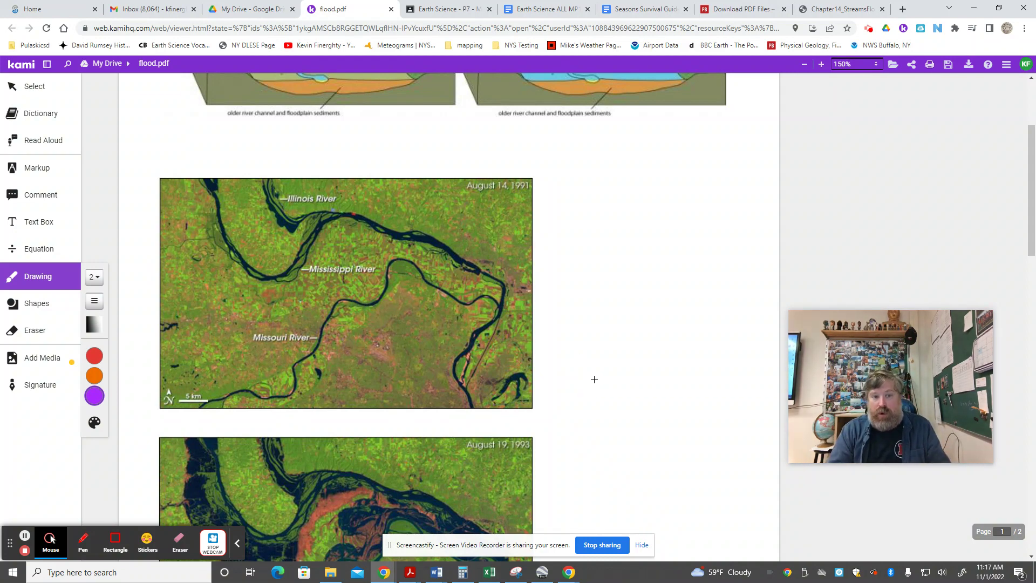
{"action": "scroll", "coordinate": [592, 382], "scroll_direction": "up", "scroll_amount": 2}
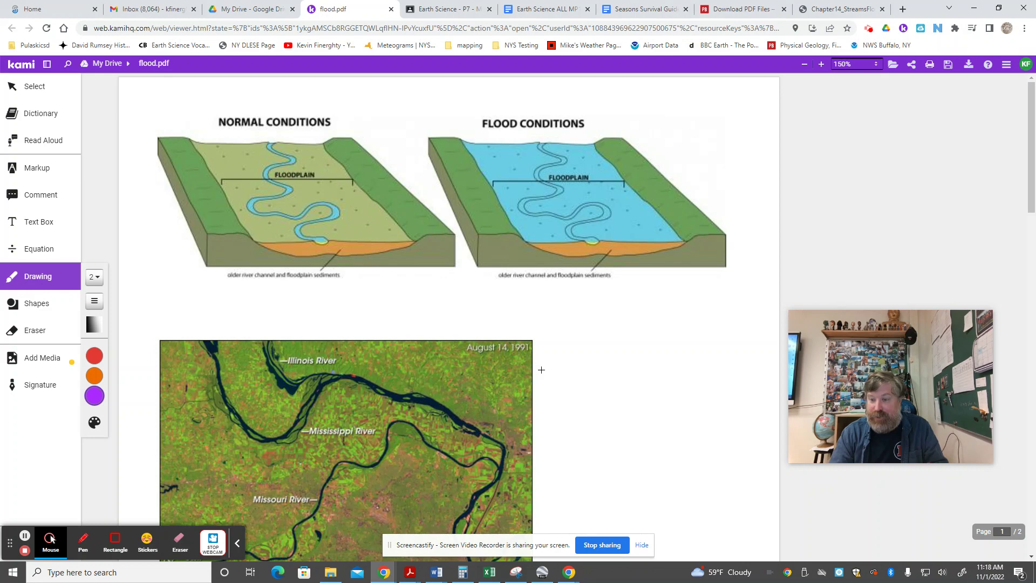
{"action": "scroll", "coordinate": [420, 389], "scroll_direction": "down", "scroll_amount": 3}
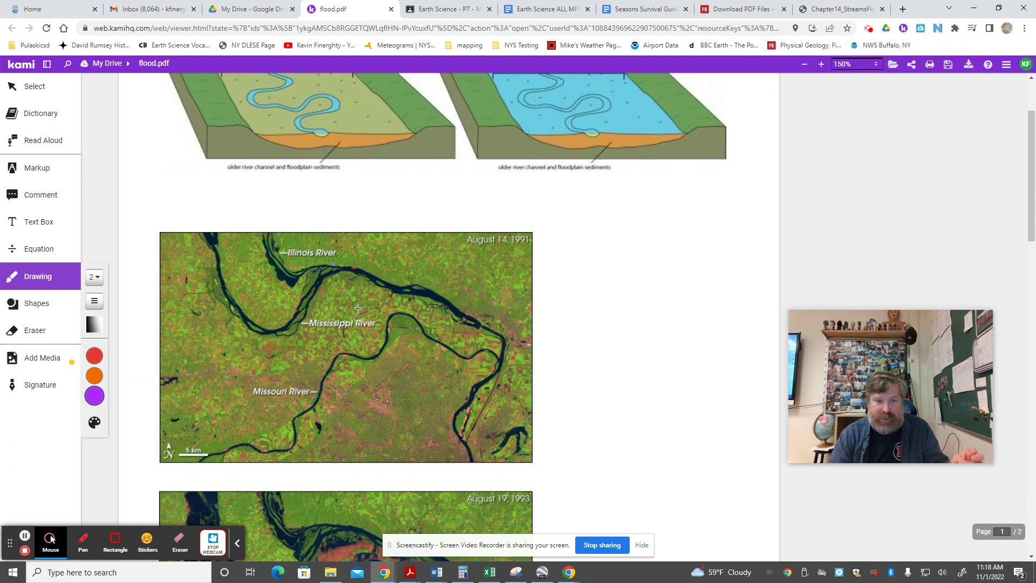
{"action": "scroll", "coordinate": [366, 310], "scroll_direction": "up", "scroll_amount": 2}
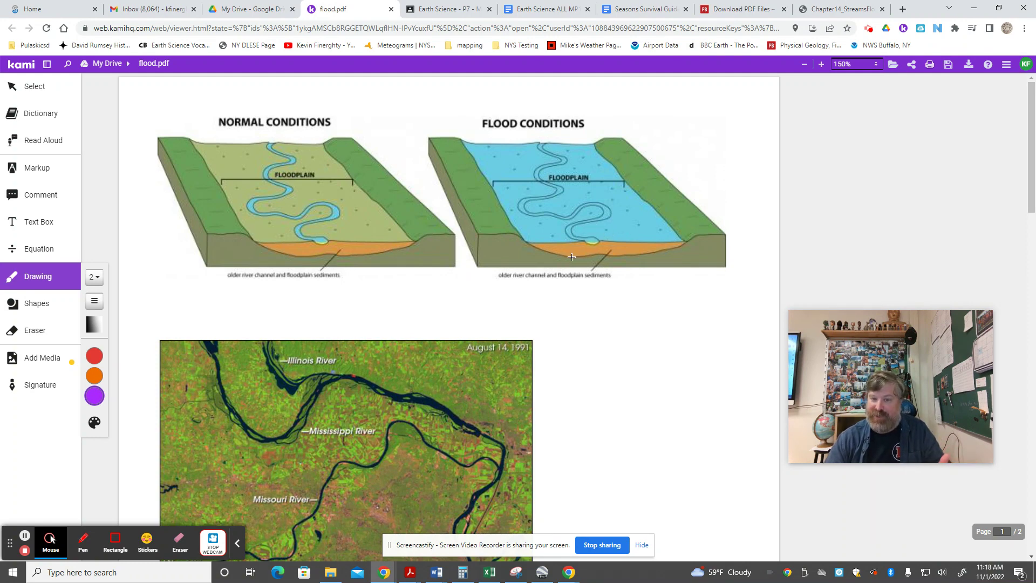
{"action": "scroll", "coordinate": [572, 258], "scroll_direction": "down", "scroll_amount": 5}
{"action": "scroll", "coordinate": [571, 258], "scroll_direction": "down", "scroll_amount": 3}
{"action": "scroll", "coordinate": [572, 258], "scroll_direction": "up", "scroll_amount": 5}
{"action": "scroll", "coordinate": [572, 258], "scroll_direction": "up", "scroll_amount": 3}
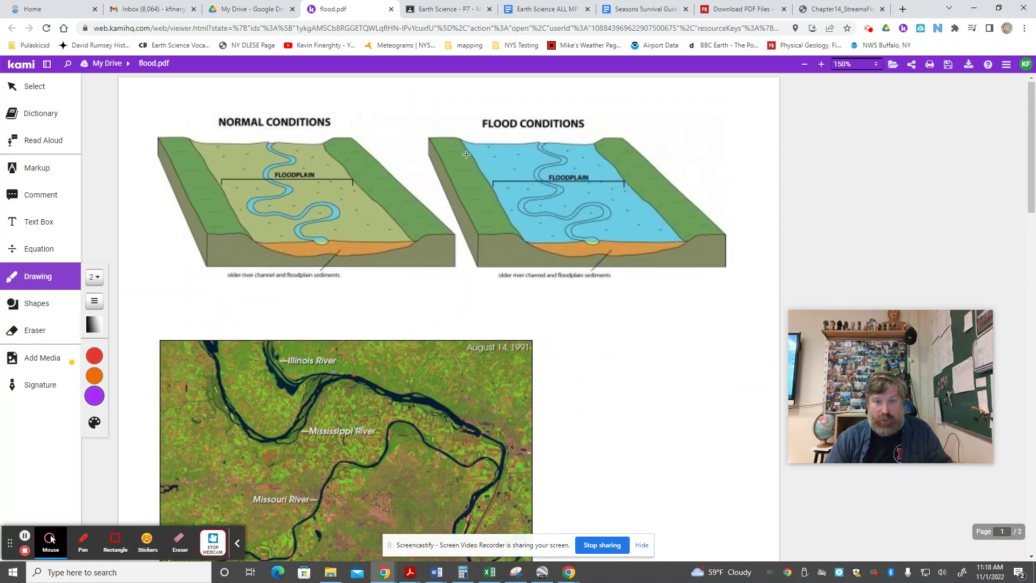
{"action": "scroll", "coordinate": [413, 308], "scroll_direction": "down", "scroll_amount": 3}
{"action": "scroll", "coordinate": [403, 348], "scroll_direction": "down", "scroll_amount": 2}
{"action": "scroll", "coordinate": [403, 348], "scroll_direction": "down", "scroll_amount": 4}
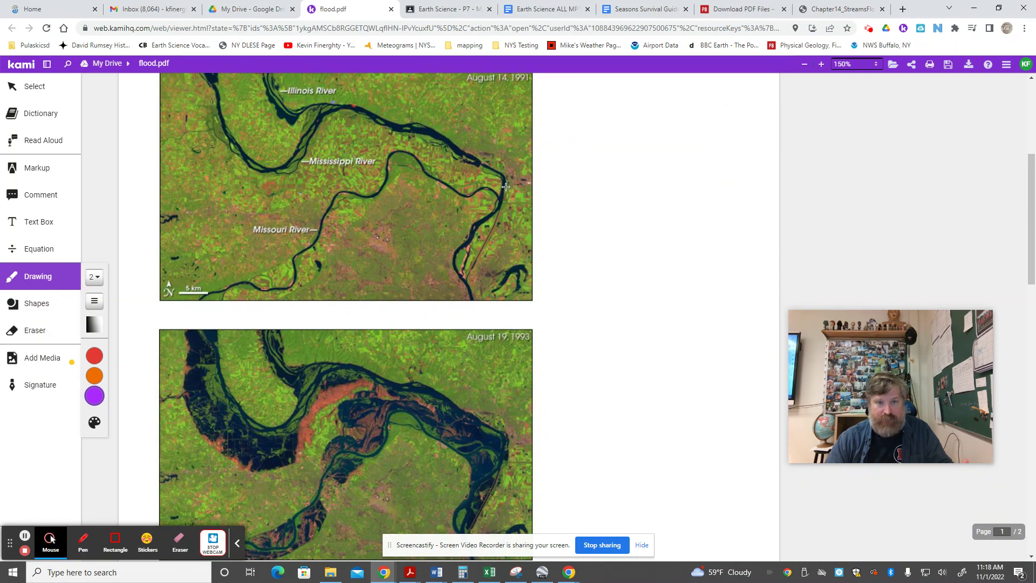
{"action": "scroll", "coordinate": [378, 232], "scroll_direction": "down", "scroll_amount": 3}
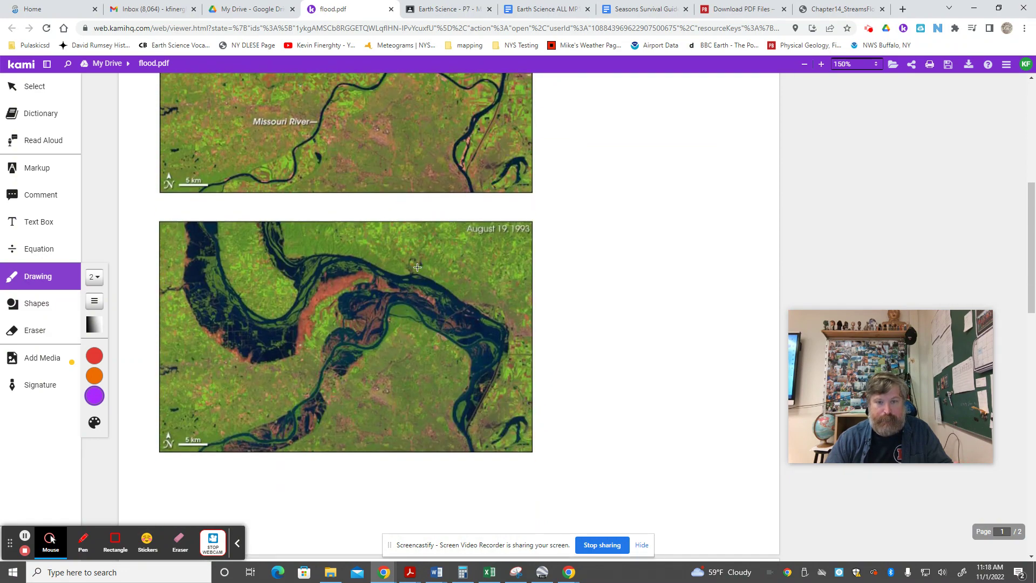
{"action": "scroll", "coordinate": [397, 202], "scroll_direction": "up", "scroll_amount": 5}
{"action": "scroll", "coordinate": [467, 261], "scroll_direction": "down", "scroll_amount": 3}
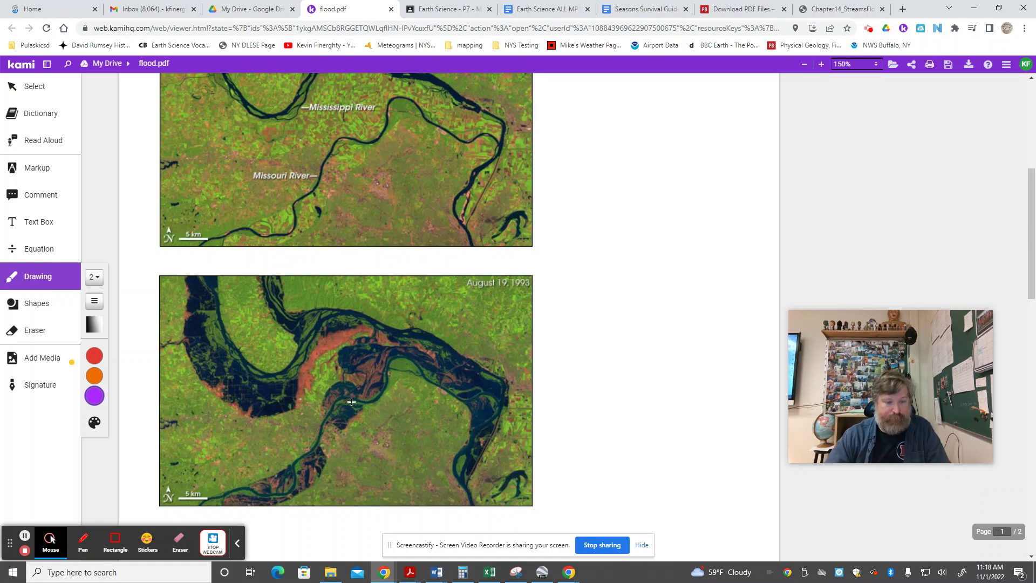
{"action": "scroll", "coordinate": [433, 367], "scroll_direction": "down", "scroll_amount": 3}
{"action": "scroll", "coordinate": [433, 366], "scroll_direction": "up", "scroll_amount": 5}
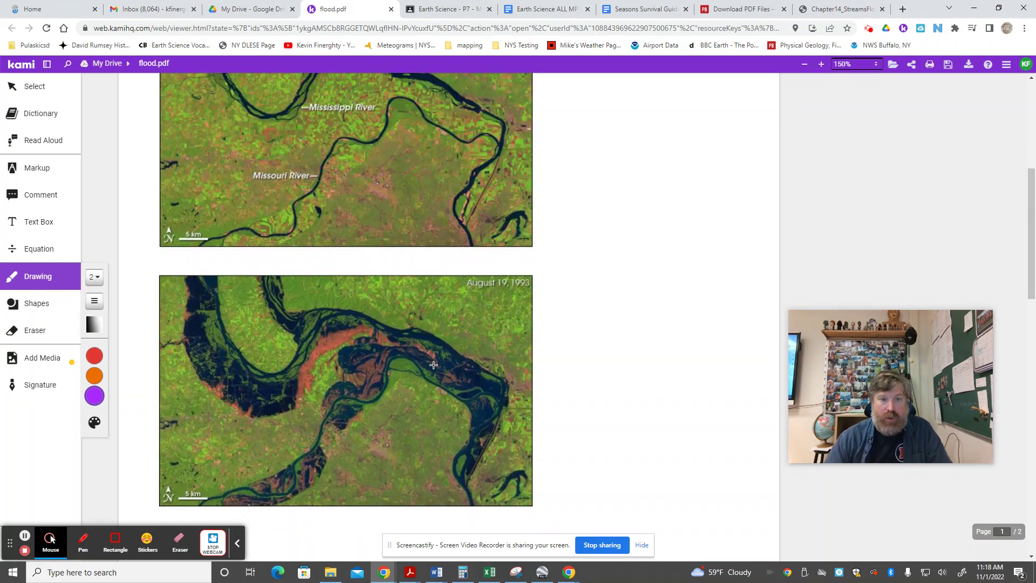
{"action": "scroll", "coordinate": [434, 366], "scroll_direction": "up", "scroll_amount": 3}
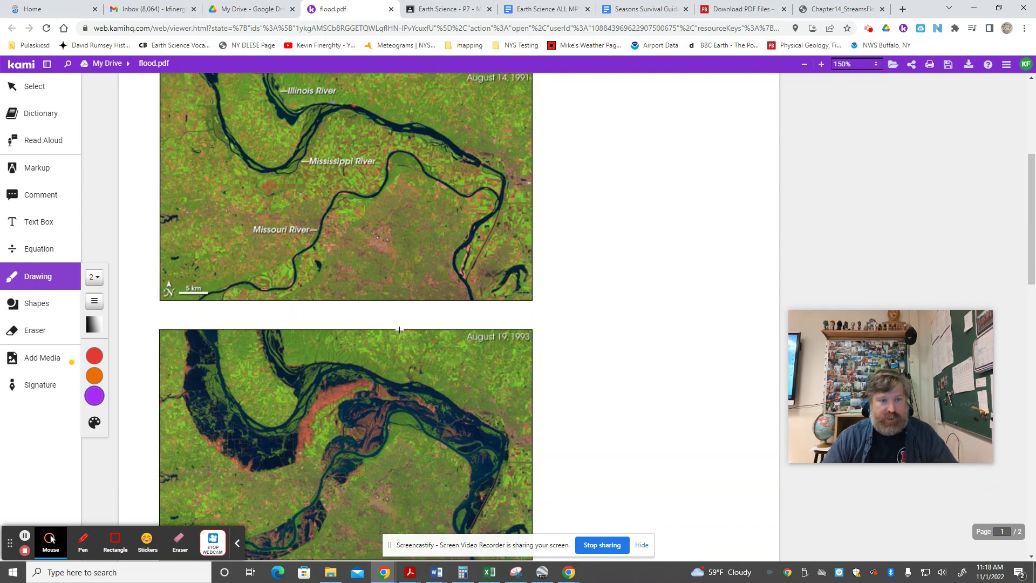
{"action": "scroll", "coordinate": [399, 328], "scroll_direction": "down", "scroll_amount": 4}
{"action": "scroll", "coordinate": [413, 340], "scroll_direction": "down", "scroll_amount": 4}
{"action": "scroll", "coordinate": [427, 351], "scroll_direction": "down", "scroll_amount": 2}
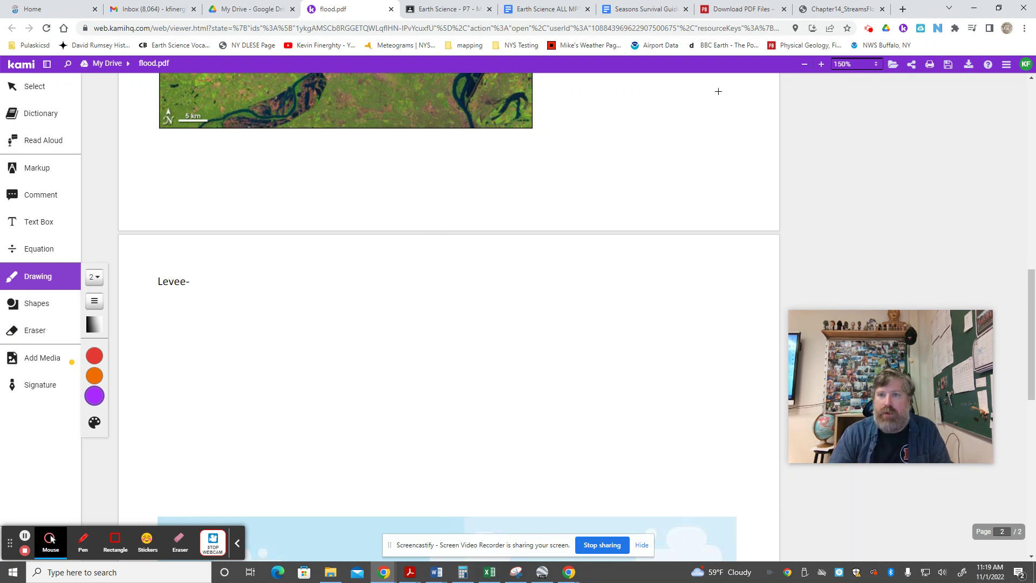
- Go through the downloads tab to the Chapter 14 Streams & Floods textbook PDF
{"action": "left_click", "coordinate": [741, 10]}
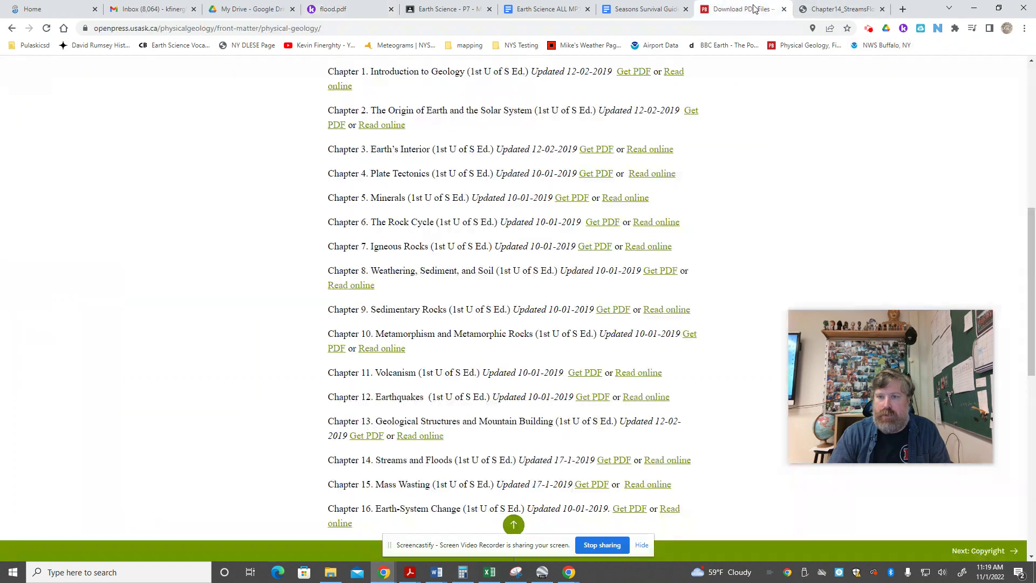
{"action": "scroll", "coordinate": [518, 384], "scroll_direction": "up", "scroll_amount": 3}
{"action": "scroll", "coordinate": [517, 383], "scroll_direction": "up", "scroll_amount": 3}
{"action": "scroll", "coordinate": [516, 384], "scroll_direction": "down", "scroll_amount": 2}
{"action": "left_click", "coordinate": [841, 8]}
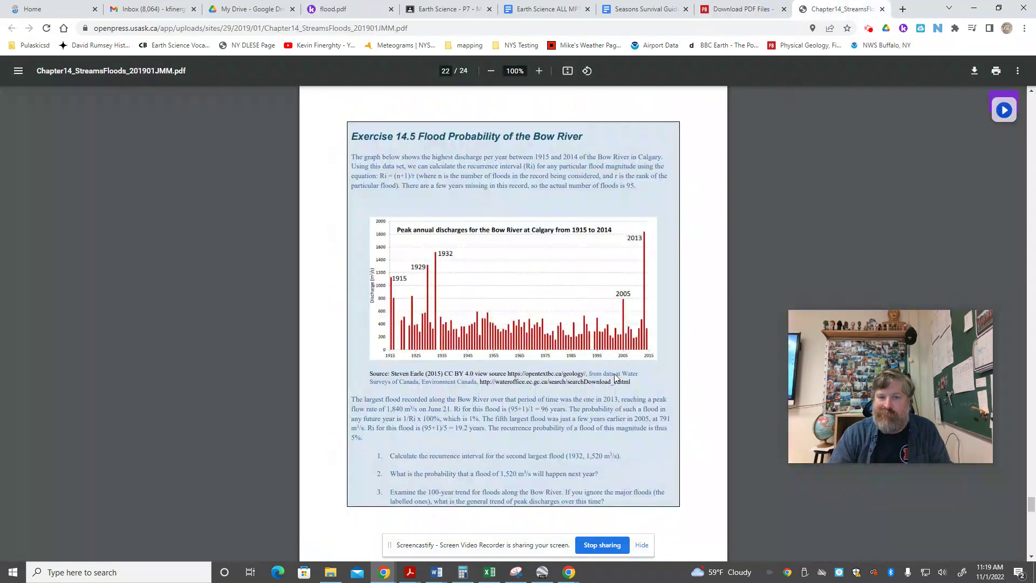
{"action": "scroll", "coordinate": [621, 379], "scroll_direction": "up", "scroll_amount": 5}
{"action": "scroll", "coordinate": [620, 379], "scroll_direction": "up", "scroll_amount": 5}
{"action": "scroll", "coordinate": [621, 379], "scroll_direction": "up", "scroll_amount": 5}
{"action": "scroll", "coordinate": [620, 379], "scroll_direction": "up", "scroll_amount": 5}
{"action": "scroll", "coordinate": [621, 379], "scroll_direction": "up", "scroll_amount": 5}
{"action": "scroll", "coordinate": [623, 385], "scroll_direction": "up", "scroll_amount": 5}
{"action": "scroll", "coordinate": [625, 387], "scroll_direction": "up", "scroll_amount": 5}
{"action": "scroll", "coordinate": [625, 388], "scroll_direction": "up", "scroll_amount": 5}
{"action": "scroll", "coordinate": [625, 389], "scroll_direction": "up", "scroll_amount": 5}
{"action": "scroll", "coordinate": [626, 390], "scroll_direction": "up", "scroll_amount": 3}
{"action": "scroll", "coordinate": [626, 391], "scroll_direction": "down", "scroll_amount": 2}
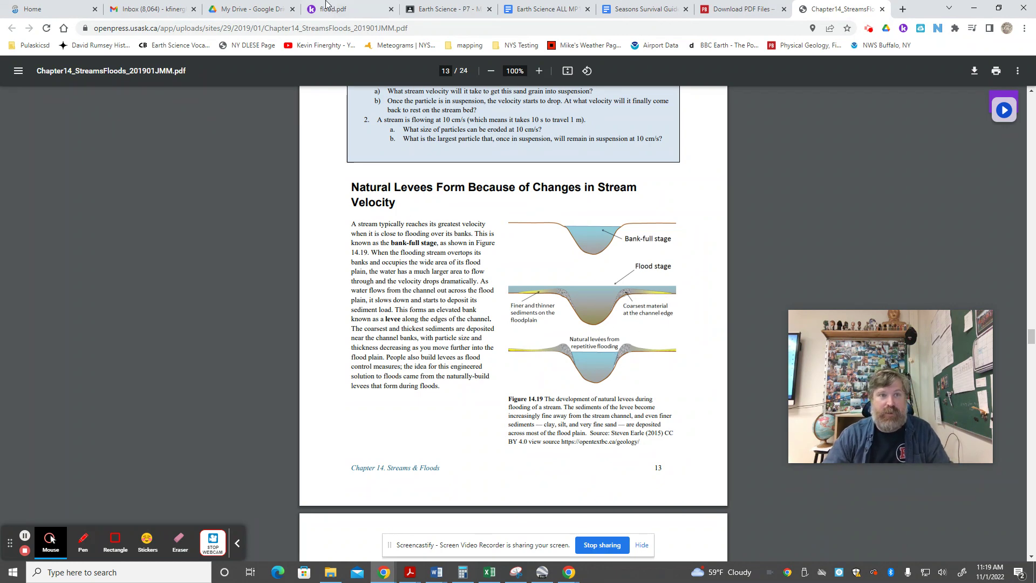
- Sketch the purple valley outline under 'Levee-', then set the pen to size 1, dark blue
{"action": "left_click", "coordinate": [340, 9]}
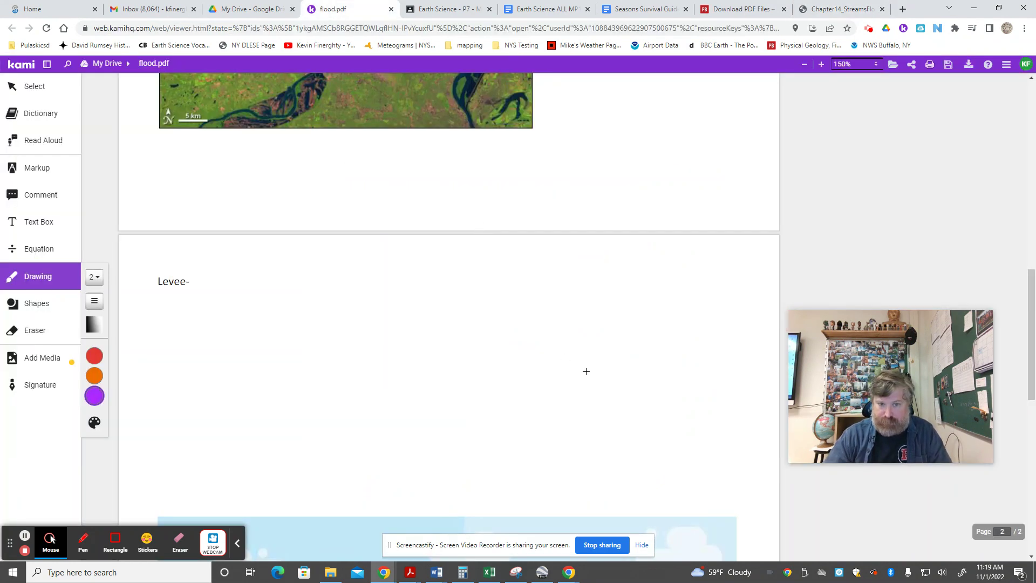
{"action": "scroll", "coordinate": [526, 379], "scroll_direction": "down", "scroll_amount": 1}
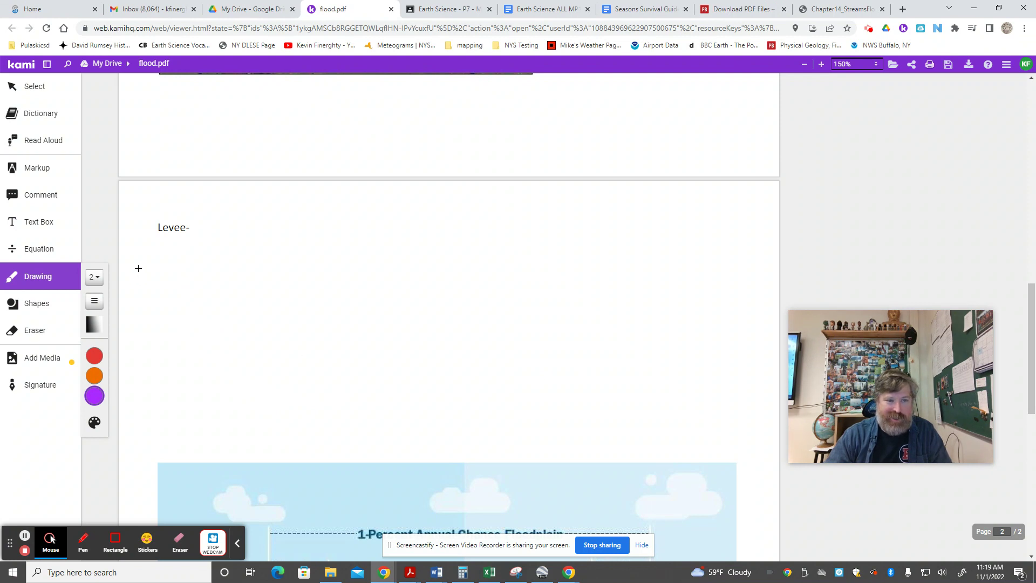
{"action": "mouse_move", "coordinate": [164, 254]}
{"action": "left_mouse_down"}
{"action": "mouse_move", "coordinate": [209, 289]}
{"action": "mouse_move", "coordinate": [450, 361]}
{"action": "mouse_move", "coordinate": [638, 307]}
{"action": "mouse_move", "coordinate": [708, 253]}
{"action": "left_mouse_up"}
{"action": "left_click", "coordinate": [99, 278]}
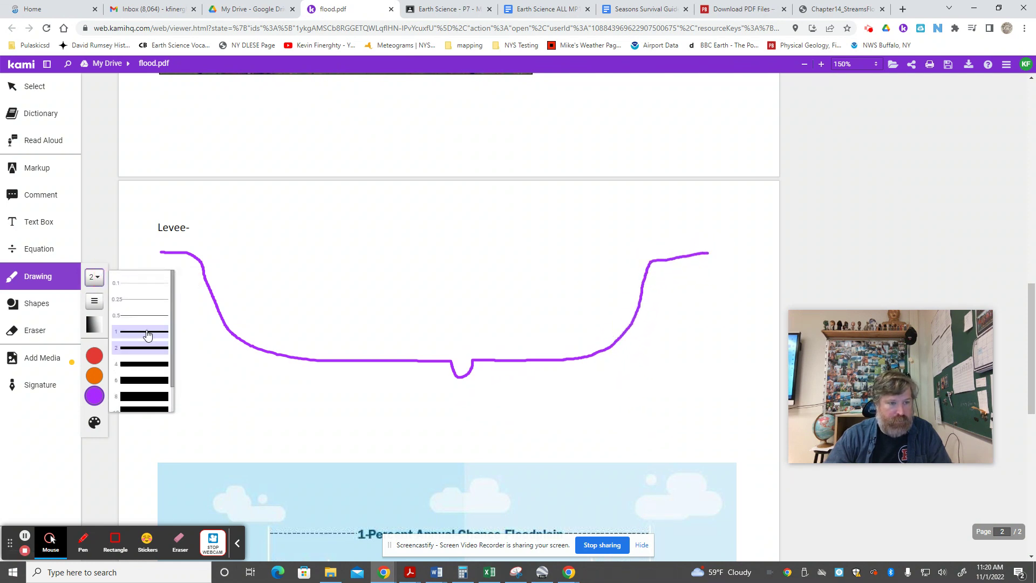
{"action": "left_click", "coordinate": [139, 318]}
{"action": "left_click", "coordinate": [94, 381]}
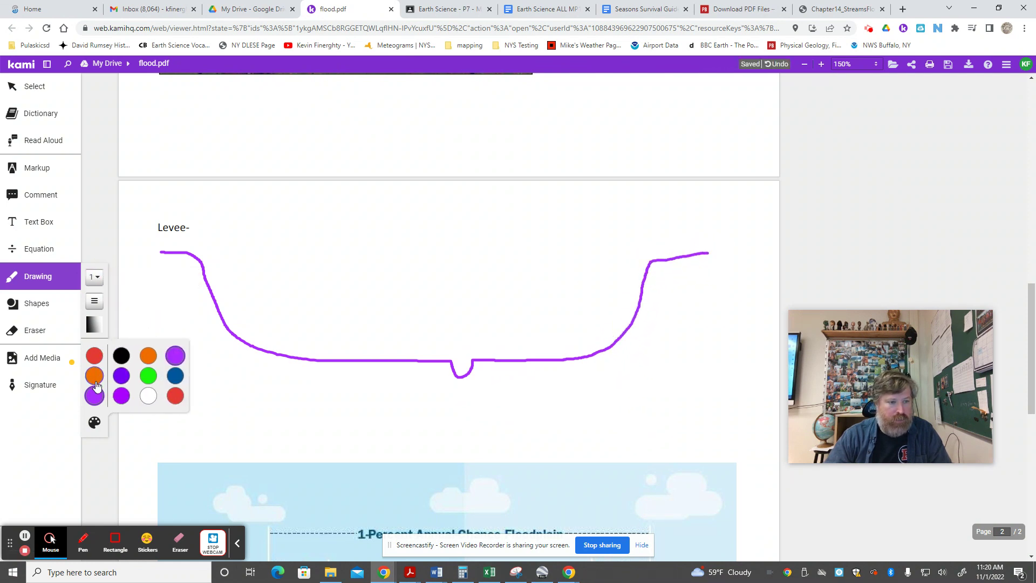
{"action": "left_click", "coordinate": [175, 376]}
- Draw blue water in the channel dip, then erase the purple valley outline
{"action": "left_click_drag", "start_coordinate": [453, 362], "coordinate": [475, 359]}
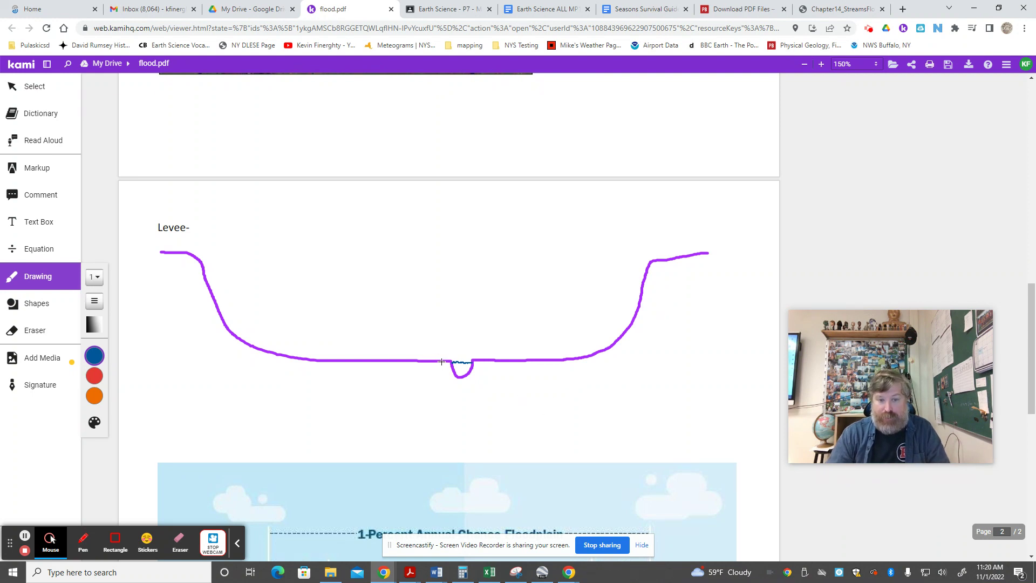
{"action": "mouse_move", "coordinate": [441, 362]}
{"action": "left_mouse_down"}
{"action": "mouse_move", "coordinate": [476, 356]}
{"action": "mouse_move", "coordinate": [447, 356]}
{"action": "left_mouse_up"}
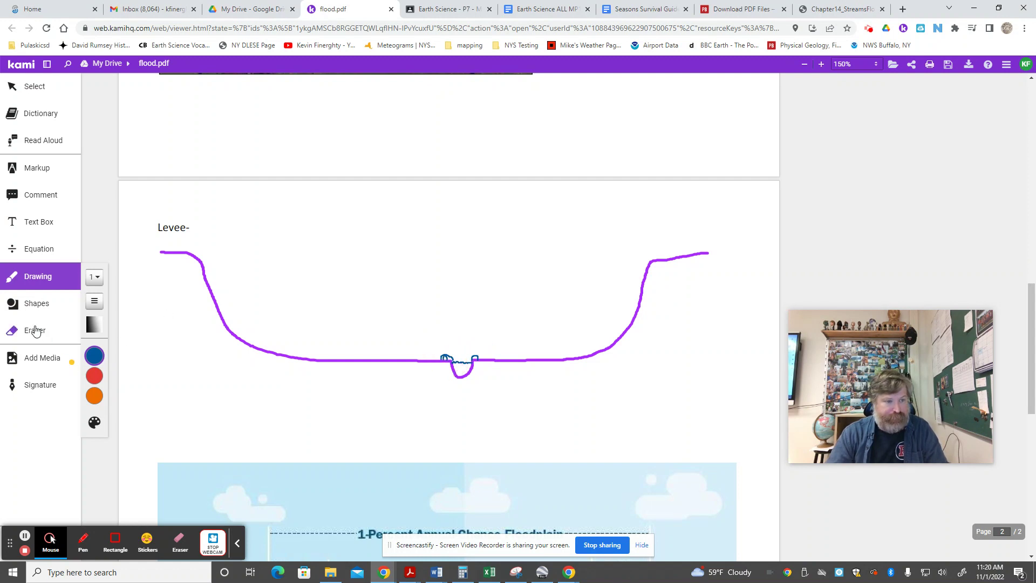
{"action": "left_click", "coordinate": [35, 332]}
{"action": "left_click", "coordinate": [457, 365]}
- Erase around the channel dip, then reselect the pen and undo to restore the valley sketch
{"action": "left_click", "coordinate": [481, 360]}
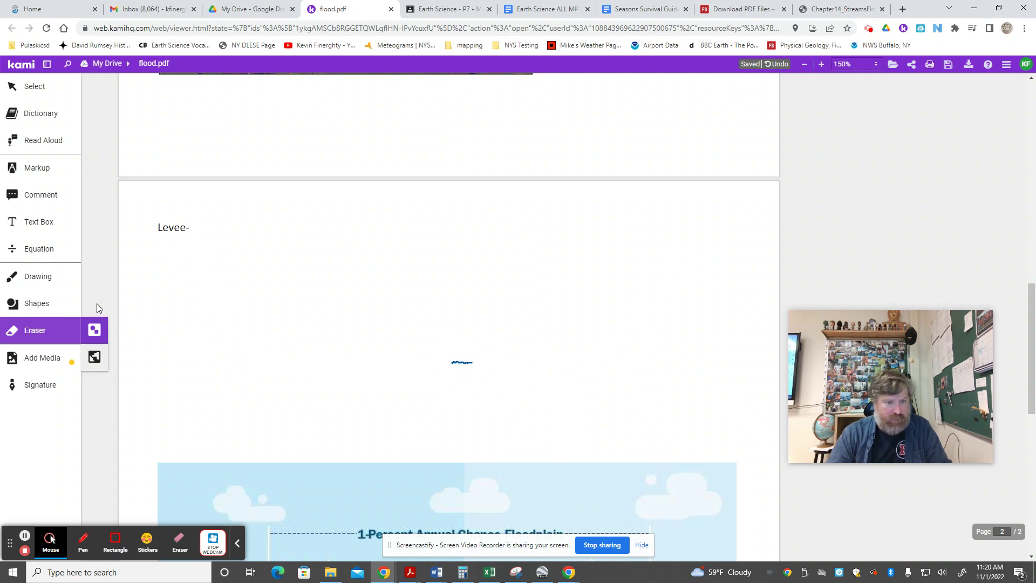
{"action": "left_click", "coordinate": [37, 275]}
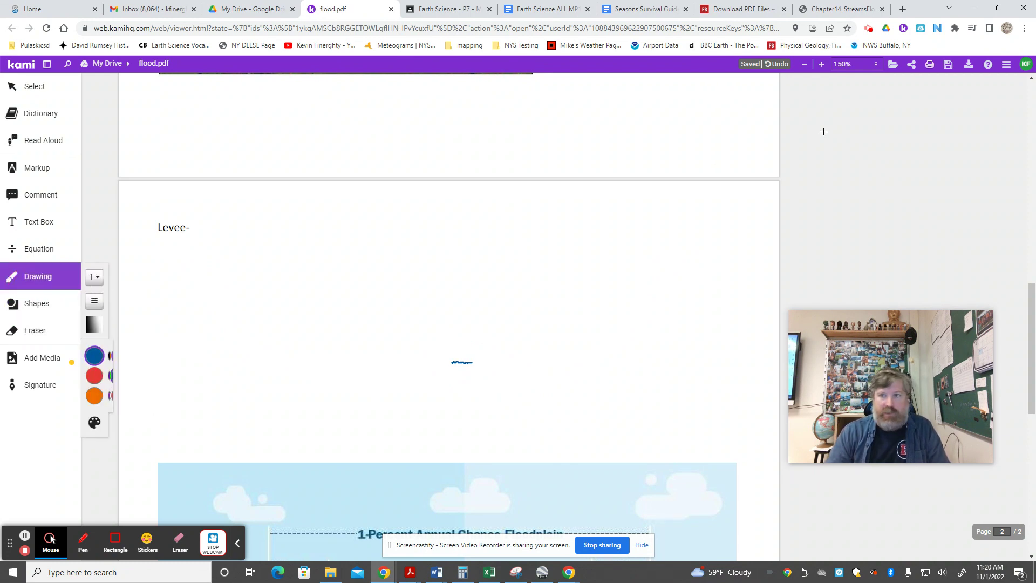
{"action": "left_click", "coordinate": [869, 28]}
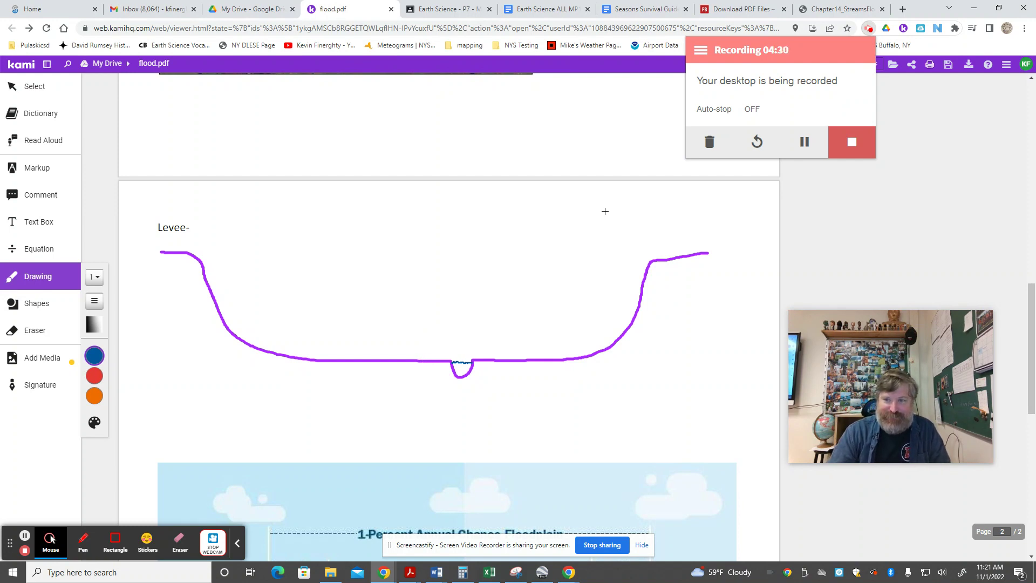
{"action": "left_click", "coordinate": [826, 223]}
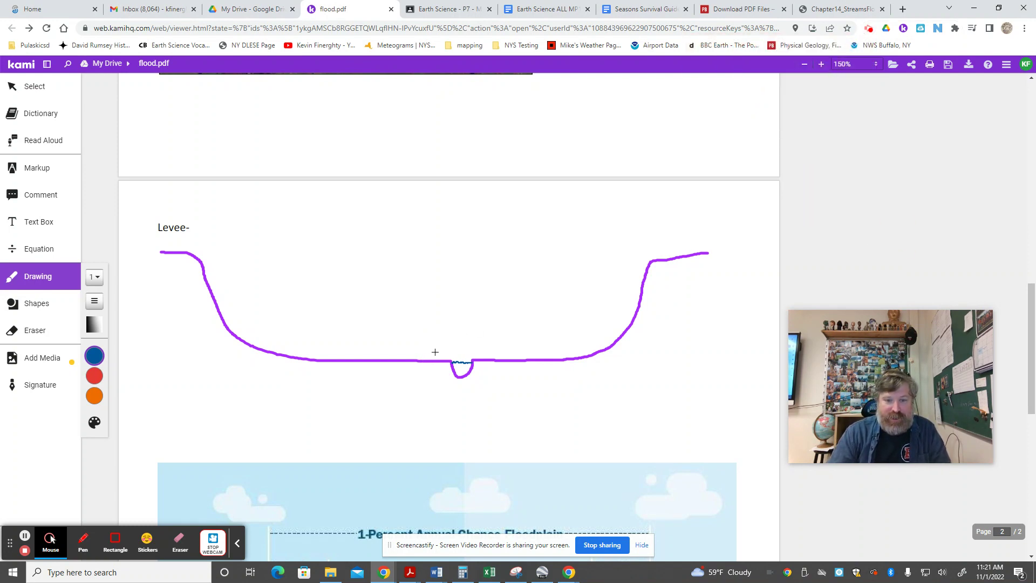
{"action": "left_click", "coordinate": [94, 357]}
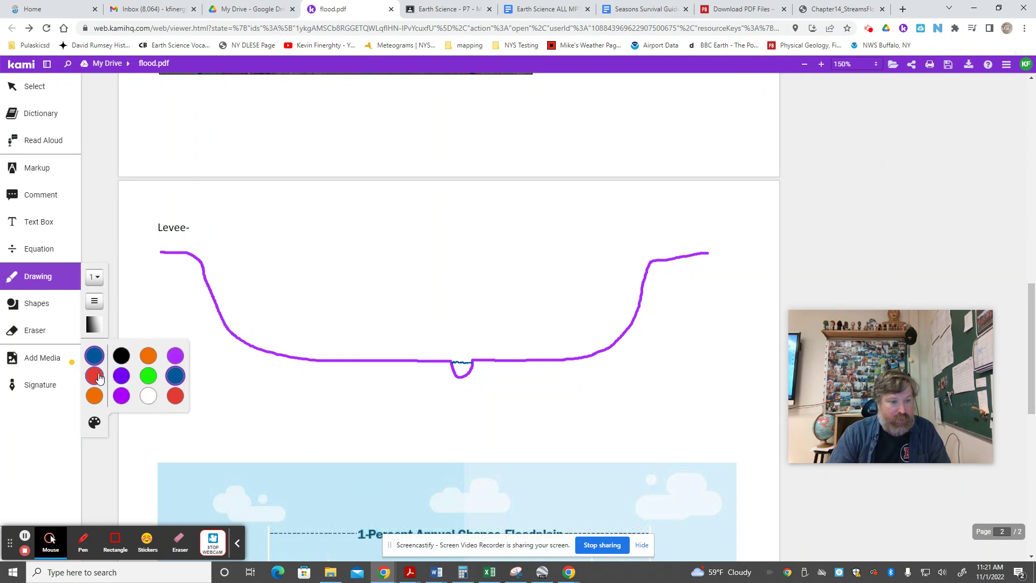
{"action": "left_click", "coordinate": [118, 357]}
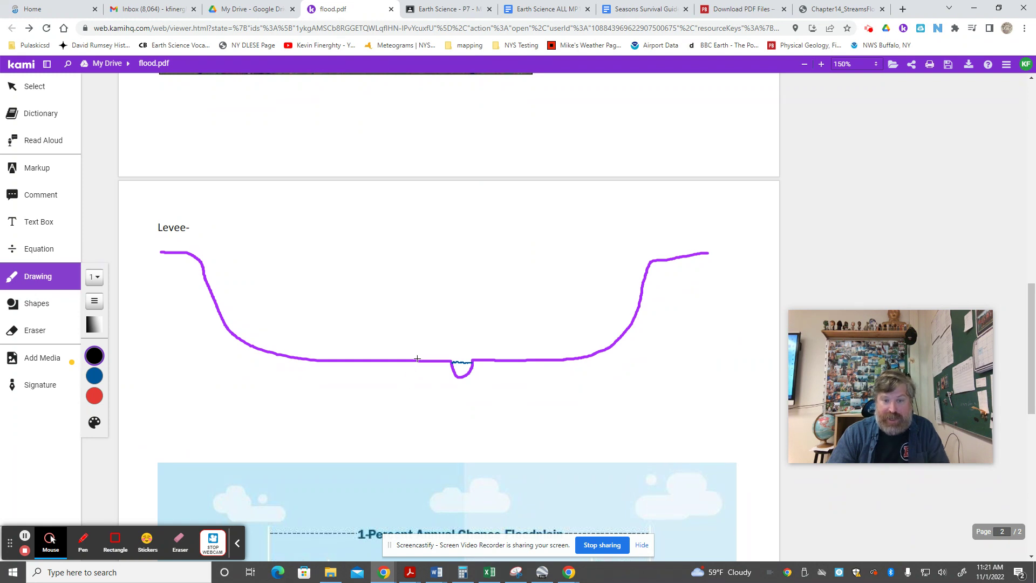
{"action": "mouse_move", "coordinate": [413, 360]}
{"action": "left_mouse_down"}
{"action": "mouse_move", "coordinate": [428, 351]}
{"action": "mouse_move", "coordinate": [430, 361]}
{"action": "left_mouse_up"}
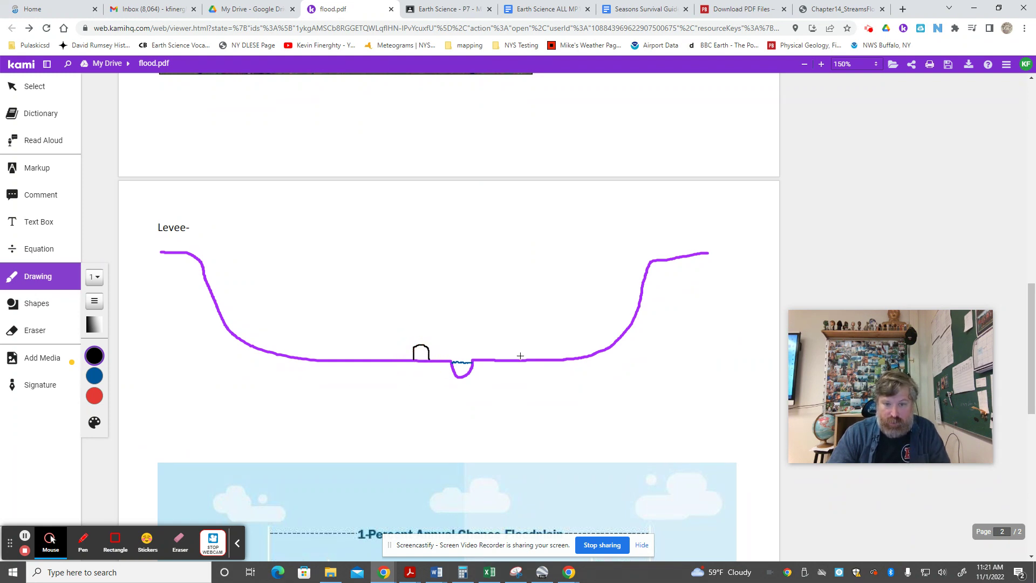
{"action": "left_click_drag", "start_coordinate": [515, 360], "coordinate": [528, 360]}
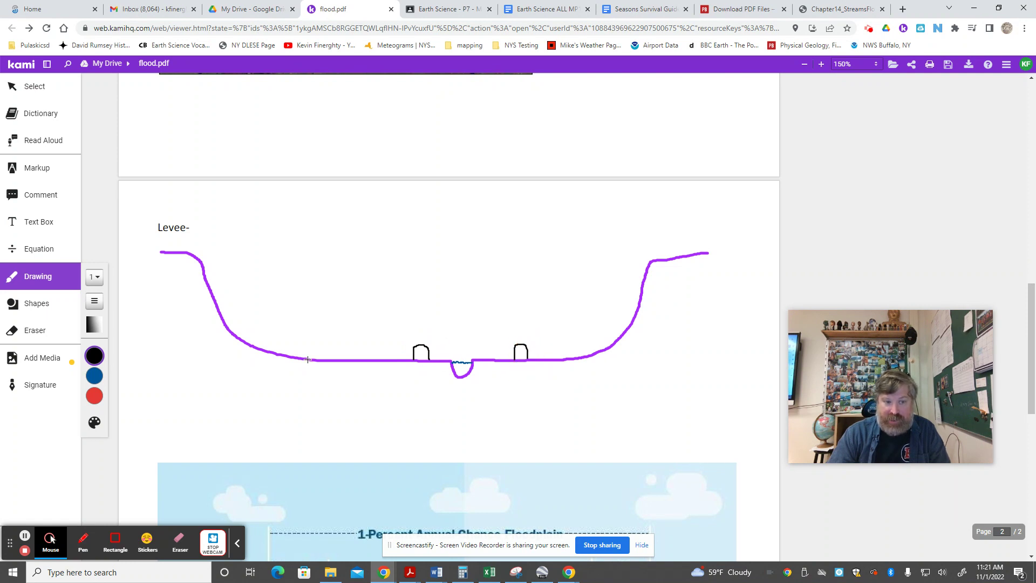
{"action": "left_click", "coordinate": [99, 377]}
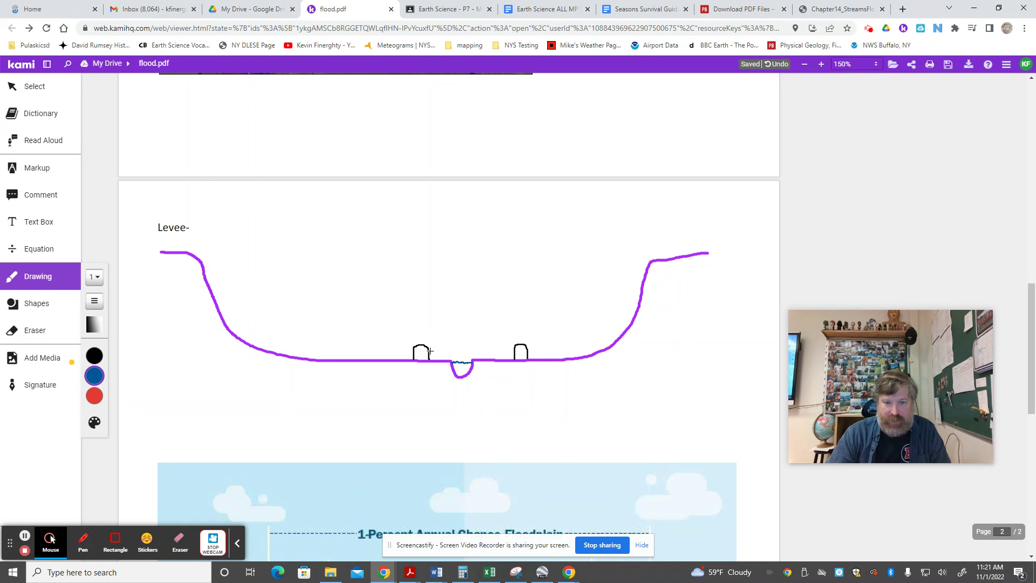
{"action": "left_click_drag", "start_coordinate": [430, 351], "coordinate": [519, 350]}
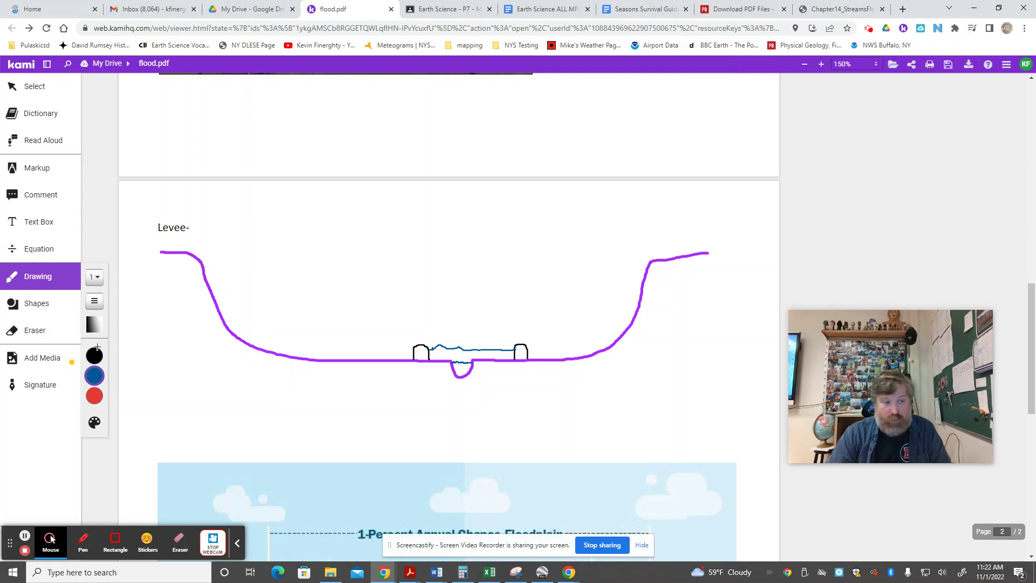
{"action": "left_click", "coordinate": [35, 330]}
{"action": "left_click_drag", "start_coordinate": [466, 349], "coordinate": [483, 346]}
- Switch the pen to purple and draw flow lines beside and into the channel
{"action": "left_click", "coordinate": [29, 279]}
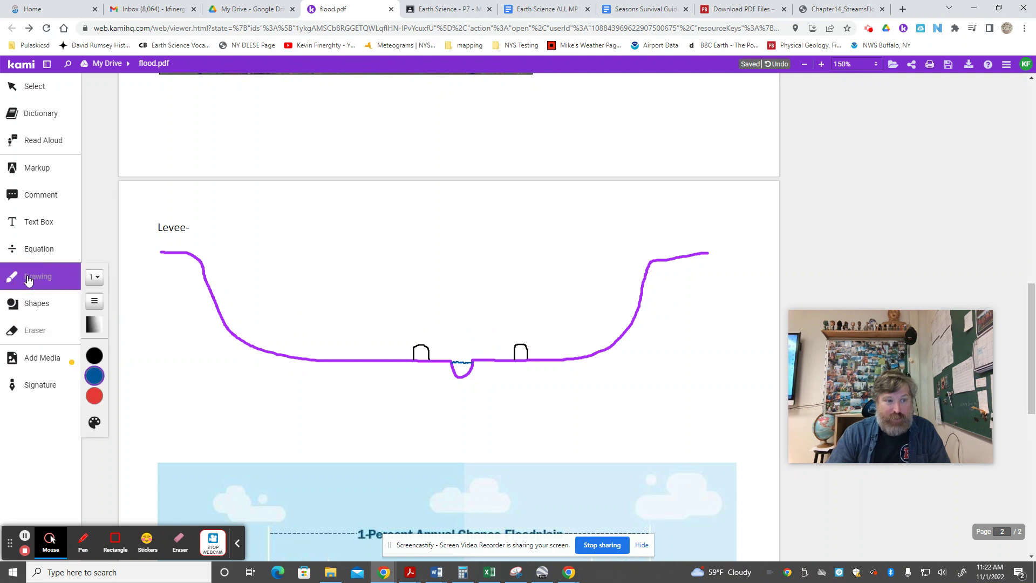
{"action": "left_click", "coordinate": [94, 422]}
{"action": "left_click", "coordinate": [111, 380]}
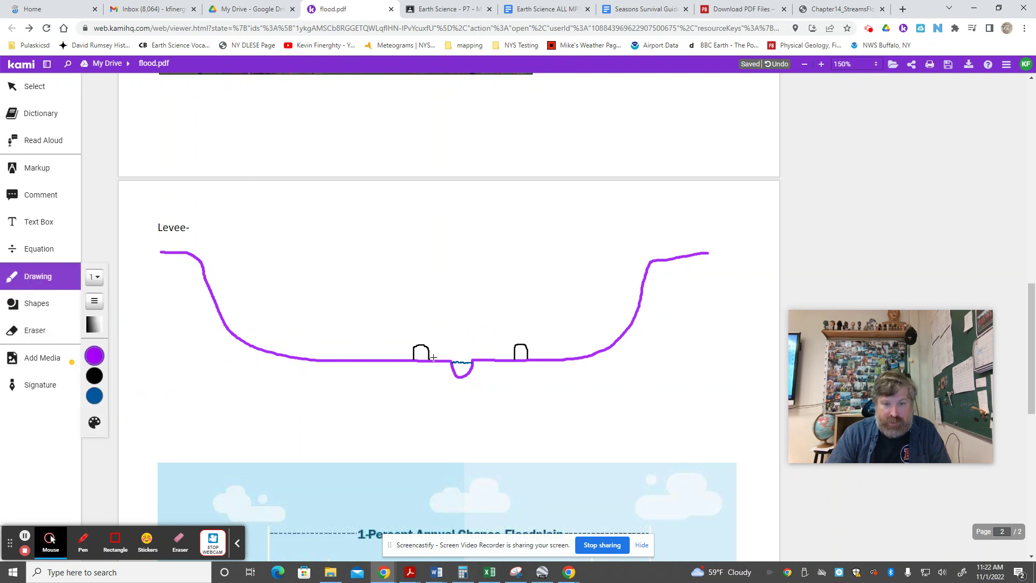
{"action": "left_click_drag", "start_coordinate": [430, 357], "coordinate": [448, 356]}
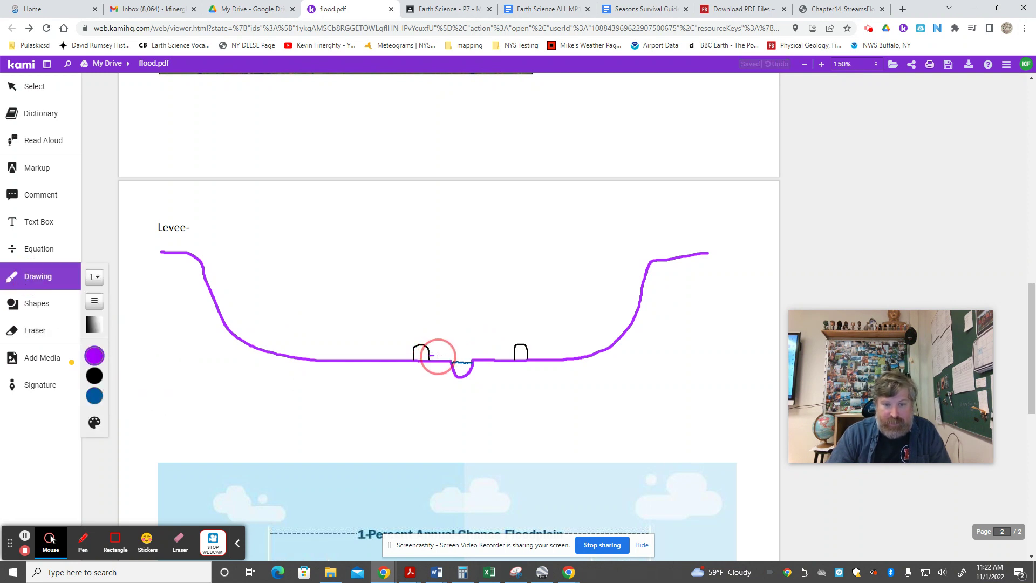
{"action": "mouse_move", "coordinate": [450, 356]}
{"action": "left_mouse_down"}
{"action": "mouse_move", "coordinate": [451, 369]}
{"action": "mouse_move", "coordinate": [503, 354]}
{"action": "left_mouse_up"}
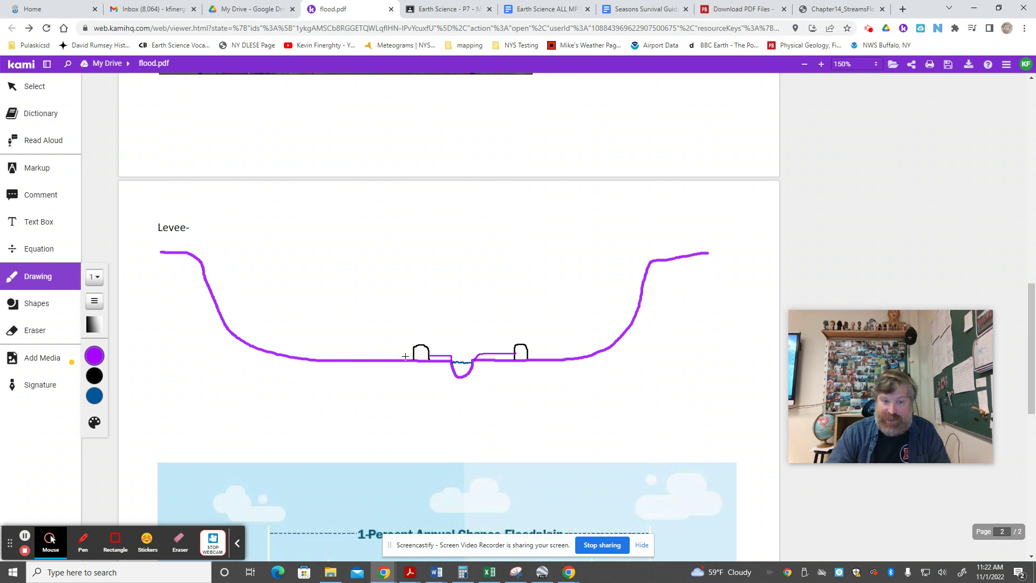
- Add purple strokes, a double flow line, and curved arrows over both levees
{"action": "left_click_drag", "start_coordinate": [356, 350], "coordinate": [368, 356]}
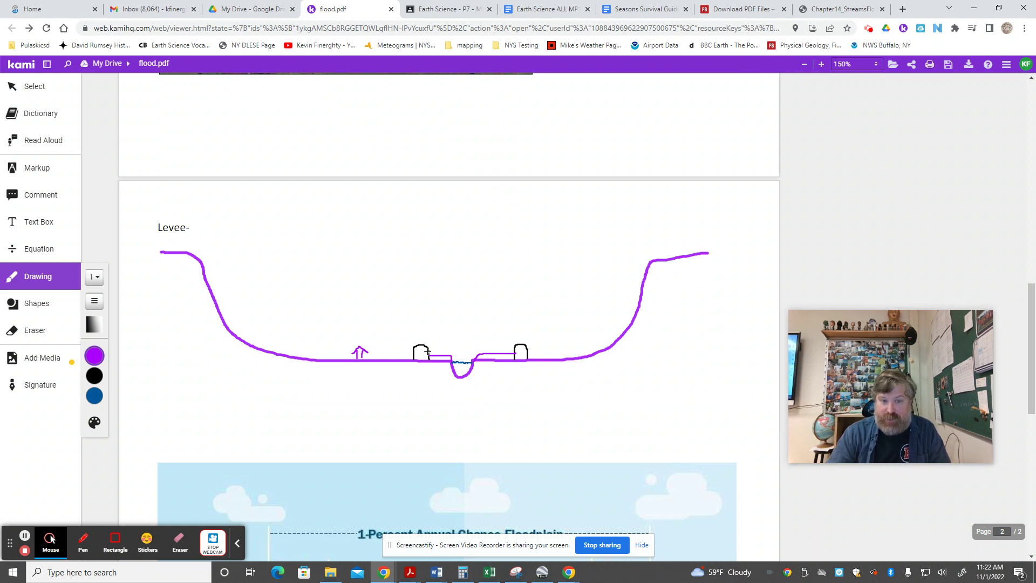
{"action": "left_click_drag", "start_coordinate": [429, 356], "coordinate": [520, 354]}
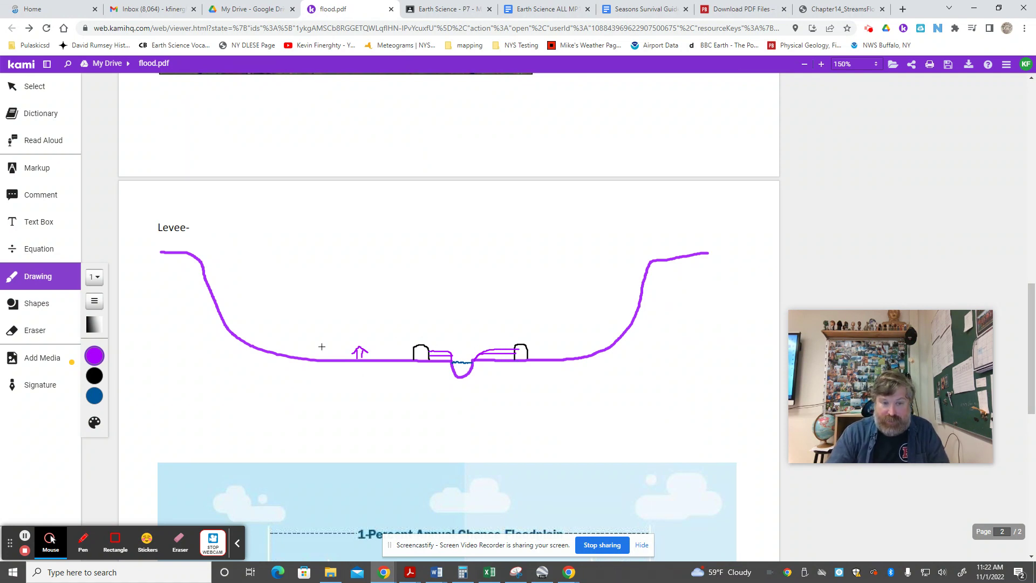
{"action": "left_click_drag", "start_coordinate": [428, 346], "coordinate": [405, 356]}
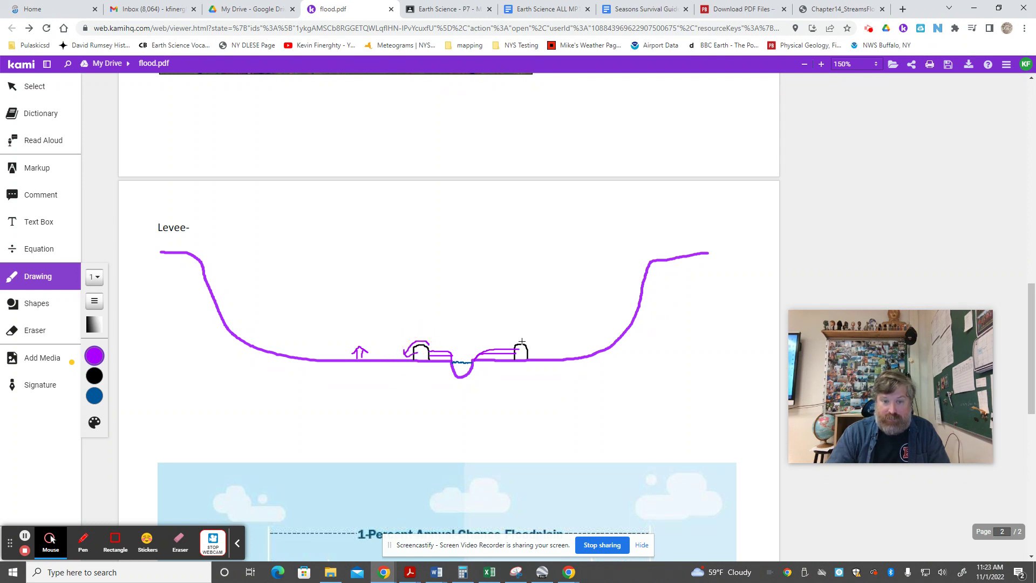
{"action": "left_click_drag", "start_coordinate": [522, 343], "coordinate": [541, 350]}
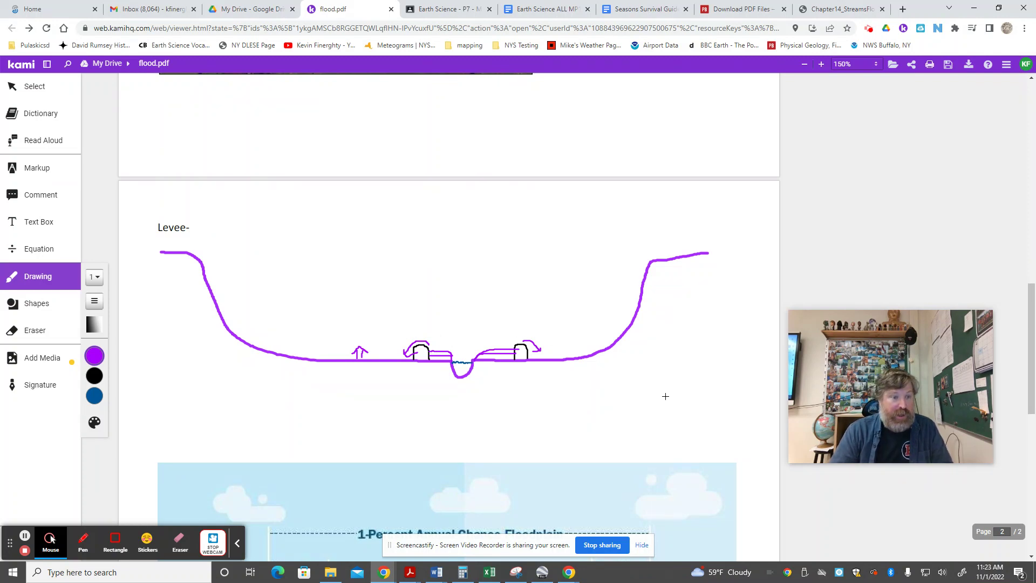
{"action": "scroll", "coordinate": [666, 395], "scroll_direction": "down", "scroll_amount": 5}
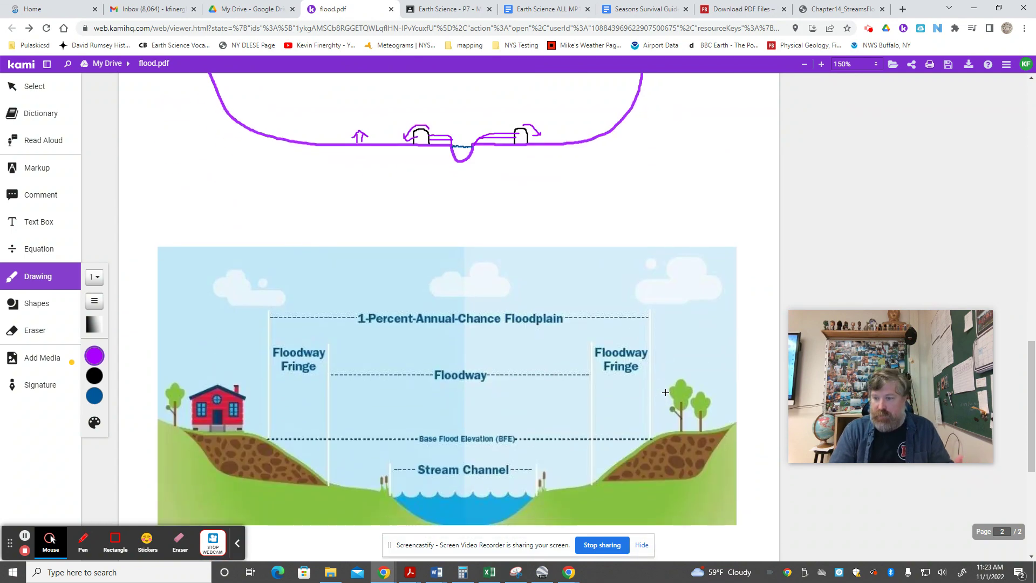
{"action": "scroll", "coordinate": [667, 394], "scroll_direction": "down", "scroll_amount": 3}
{"action": "scroll", "coordinate": [666, 394], "scroll_direction": "down", "scroll_amount": 2}
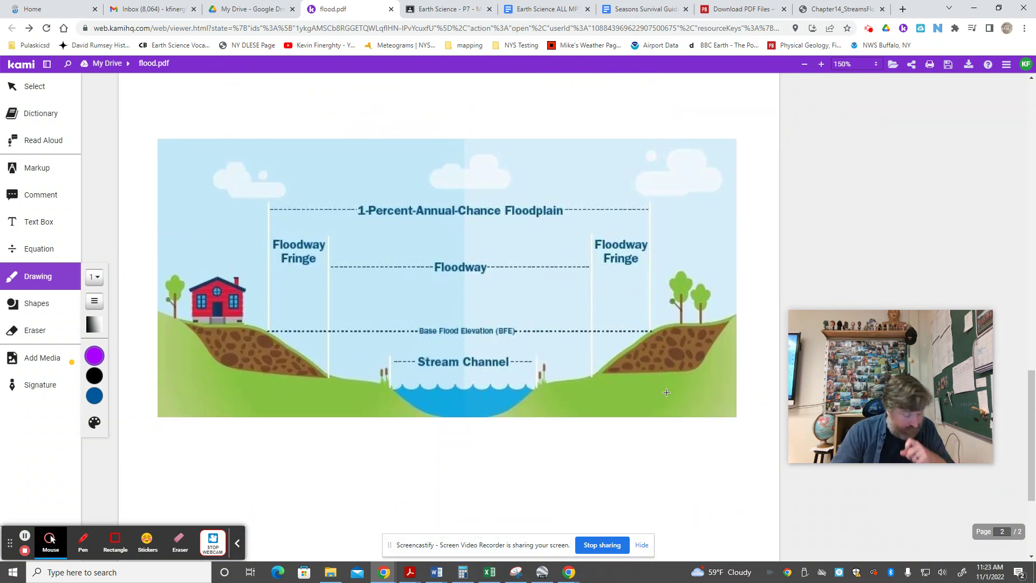
{"action": "scroll", "coordinate": [647, 387], "scroll_direction": "down", "scroll_amount": 2}
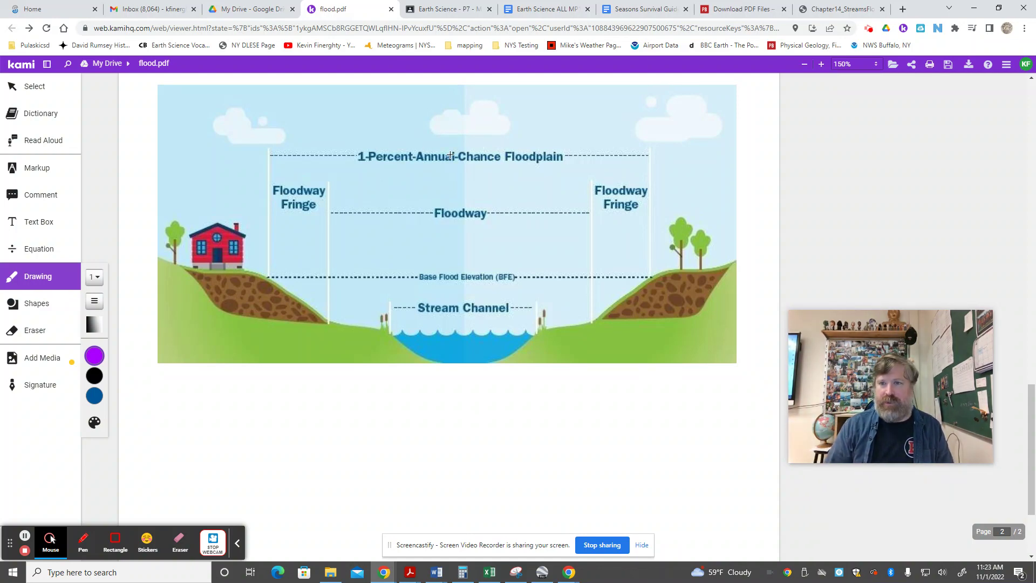
- Go through the downloads page to the Chapter 14 Streams & Floods PDF
{"action": "left_click", "coordinate": [743, 8]}
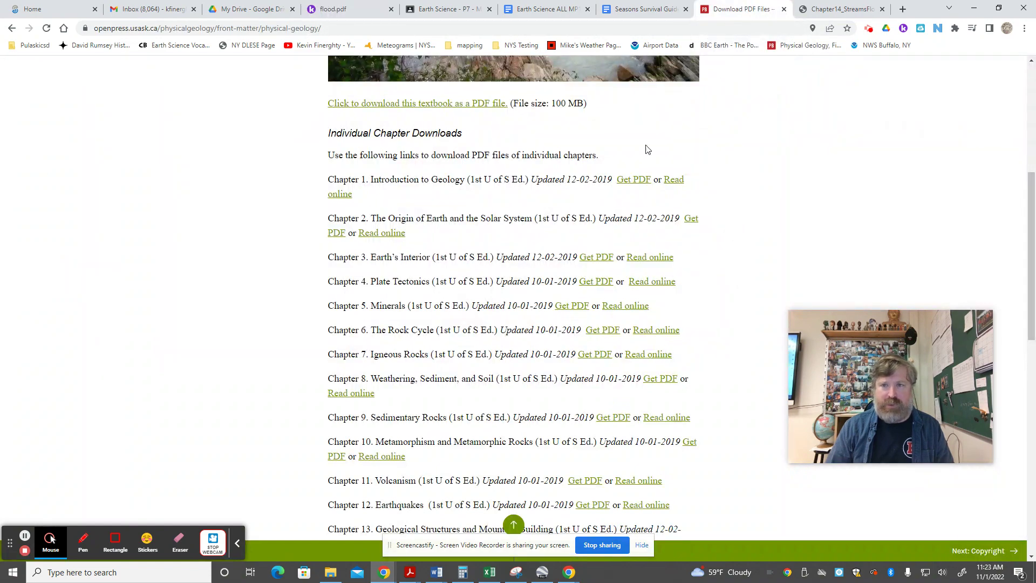
{"action": "left_click", "coordinate": [841, 8]}
{"action": "scroll", "coordinate": [472, 348], "scroll_direction": "down", "scroll_amount": 10}
{"action": "scroll", "coordinate": [472, 348], "scroll_direction": "down", "scroll_amount": 10}
{"action": "scroll", "coordinate": [472, 348], "scroll_direction": "down", "scroll_amount": 10}
{"action": "scroll", "coordinate": [474, 349], "scroll_direction": "down", "scroll_amount": 10}
{"action": "scroll", "coordinate": [474, 348], "scroll_direction": "down", "scroll_amount": 10}
{"action": "scroll", "coordinate": [474, 350], "scroll_direction": "down", "scroll_amount": 10}
{"action": "scroll", "coordinate": [476, 352], "scroll_direction": "down", "scroll_amount": 6}
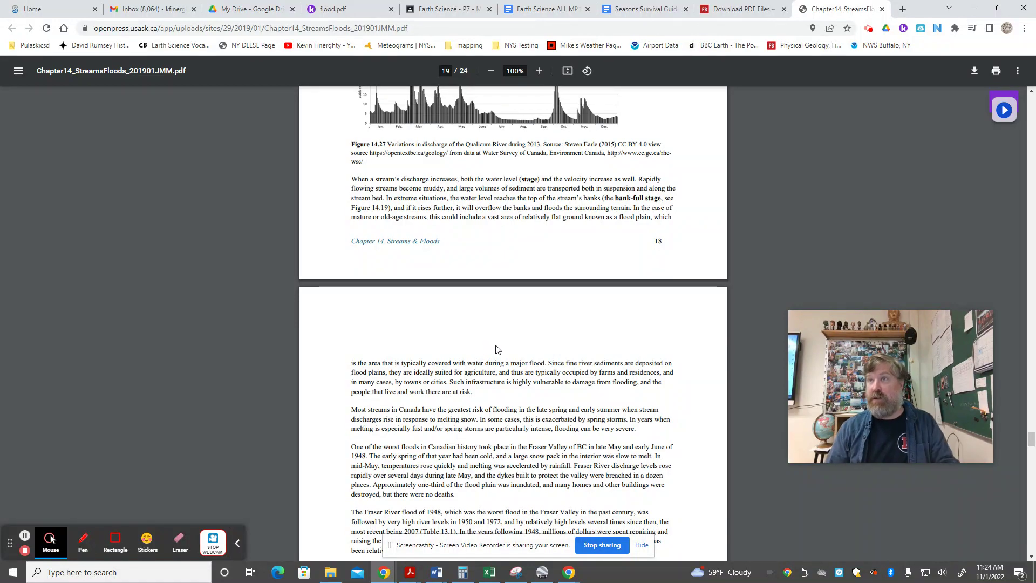
{"action": "scroll", "coordinate": [498, 355], "scroll_direction": "down", "scroll_amount": 8}
{"action": "scroll", "coordinate": [497, 355], "scroll_direction": "down", "scroll_amount": 6}
{"action": "scroll", "coordinate": [498, 355], "scroll_direction": "down", "scroll_amount": 6}
{"action": "scroll", "coordinate": [497, 355], "scroll_direction": "down", "scroll_amount": 8}
{"action": "scroll", "coordinate": [498, 355], "scroll_direction": "down", "scroll_amount": 10}
{"action": "scroll", "coordinate": [497, 355], "scroll_direction": "down", "scroll_amount": 8}
{"action": "scroll", "coordinate": [497, 355], "scroll_direction": "down", "scroll_amount": 8}
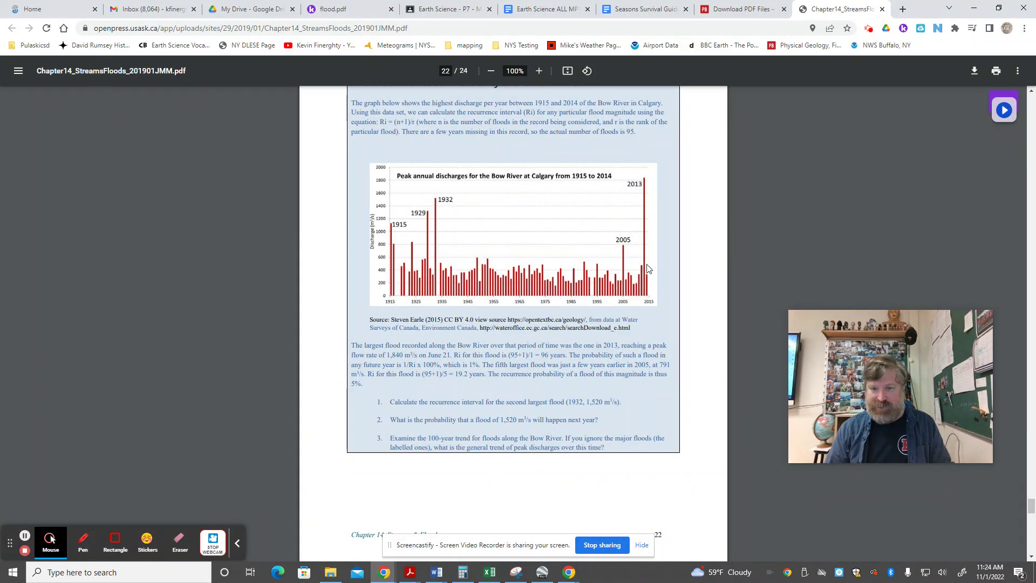
{"action": "scroll", "coordinate": [486, 283], "scroll_direction": "up", "scroll_amount": 2}
{"action": "scroll", "coordinate": [487, 284], "scroll_direction": "up", "scroll_amount": 2}
{"action": "scroll", "coordinate": [450, 316], "scroll_direction": "down", "scroll_amount": 6}
{"action": "scroll", "coordinate": [449, 317], "scroll_direction": "up", "scroll_amount": 4}
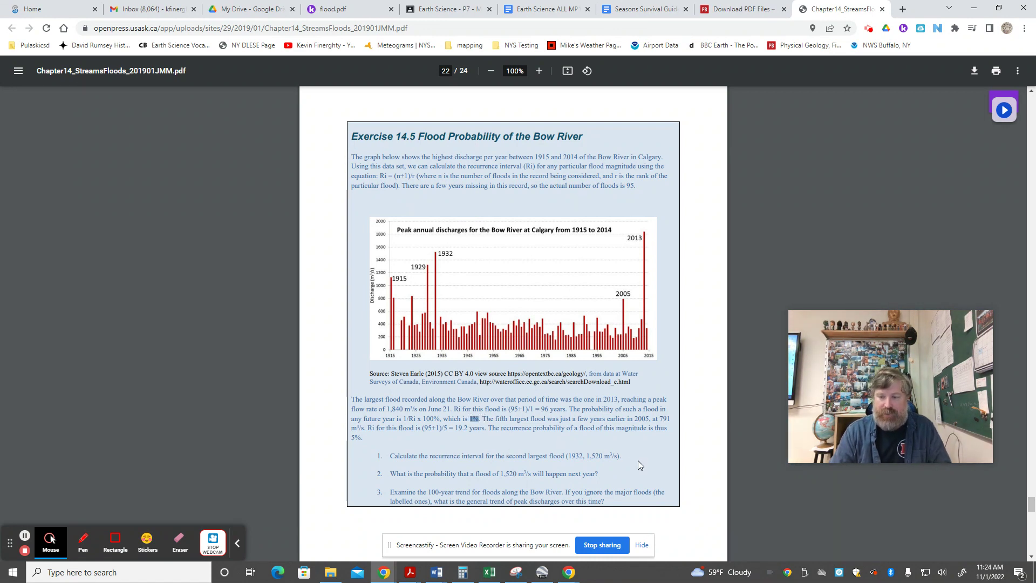
{"action": "left_click", "coordinate": [648, 445]}
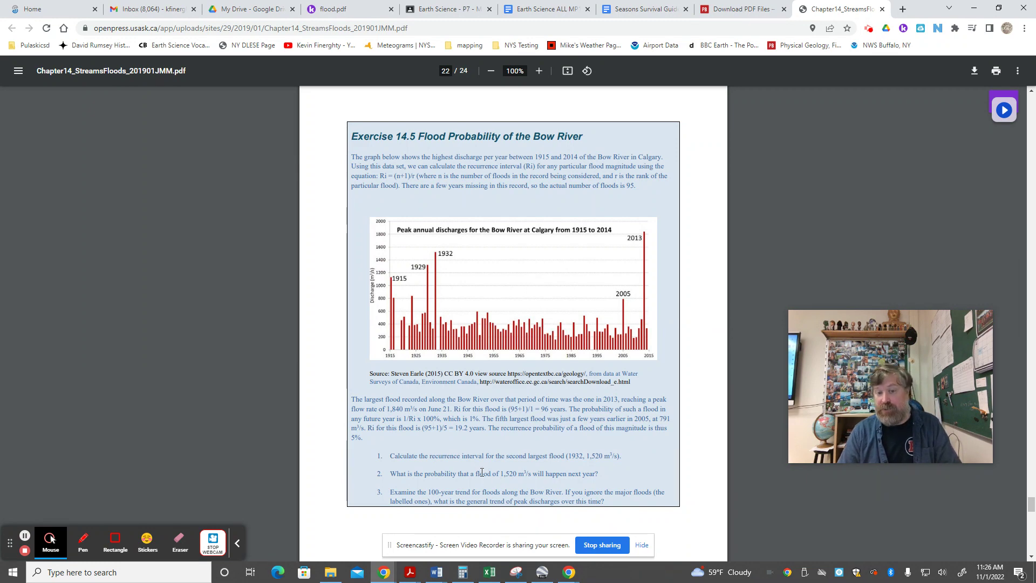
{"action": "scroll", "coordinate": [477, 460], "scroll_direction": "up", "scroll_amount": 3}
{"action": "scroll", "coordinate": [482, 455], "scroll_direction": "down", "scroll_amount": 3}
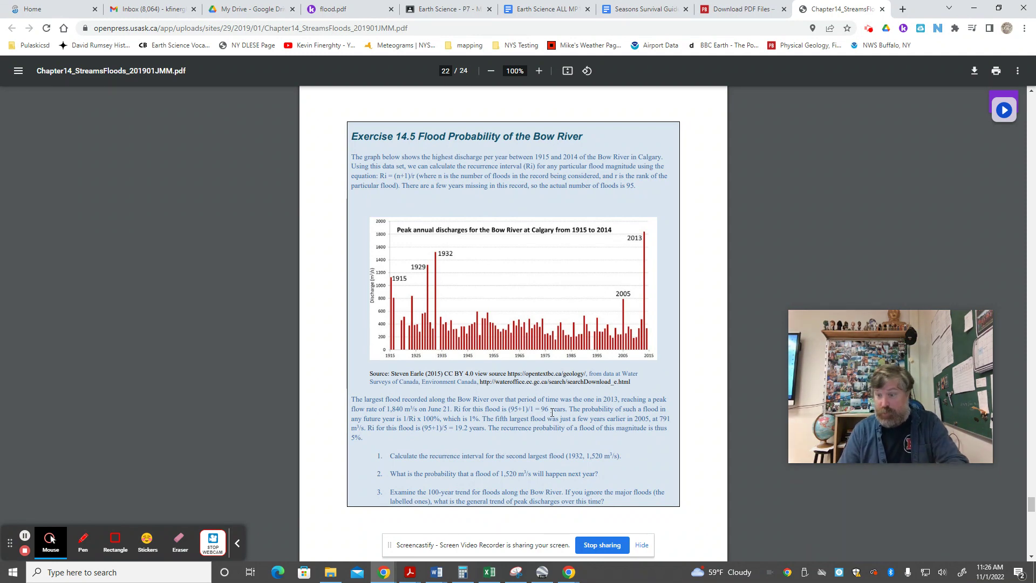
{"action": "scroll", "coordinate": [520, 429], "scroll_direction": "down", "scroll_amount": 2}
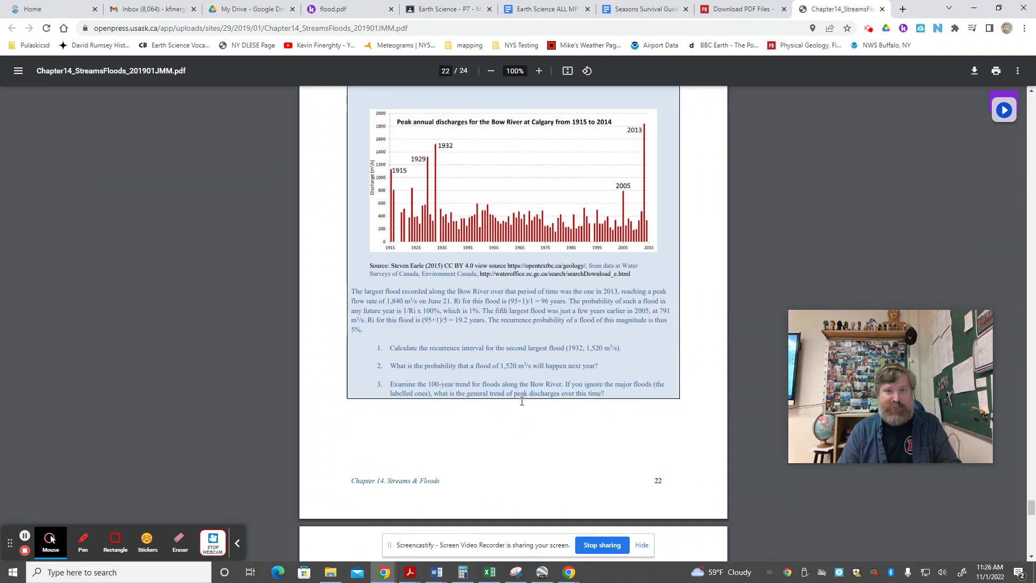
{"action": "scroll", "coordinate": [523, 421], "scroll_direction": "up", "scroll_amount": 1}
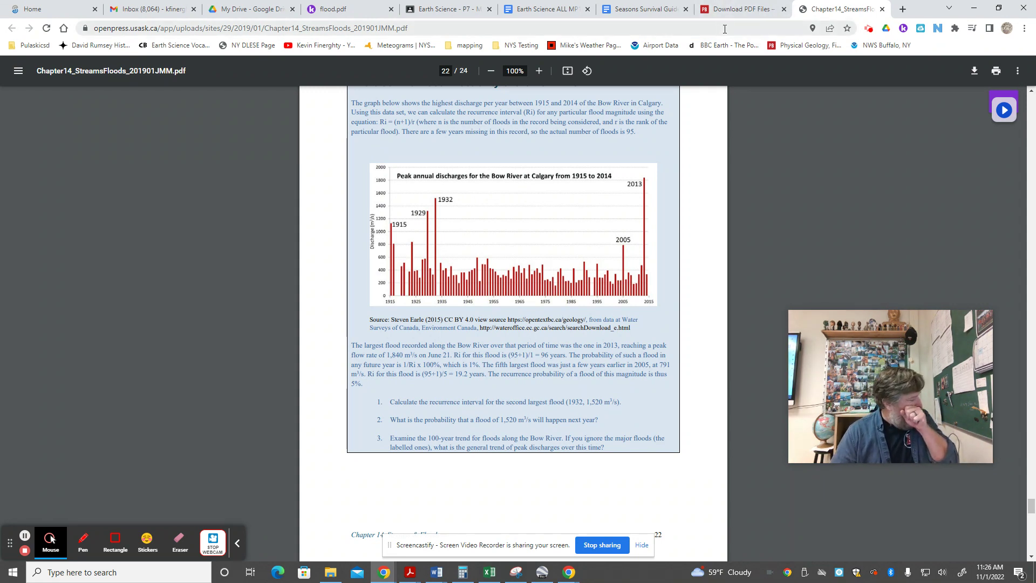
- Add a red 'Infiltration vs runoff' text label above the floodplain diagram
{"action": "left_click", "coordinate": [345, 6]}
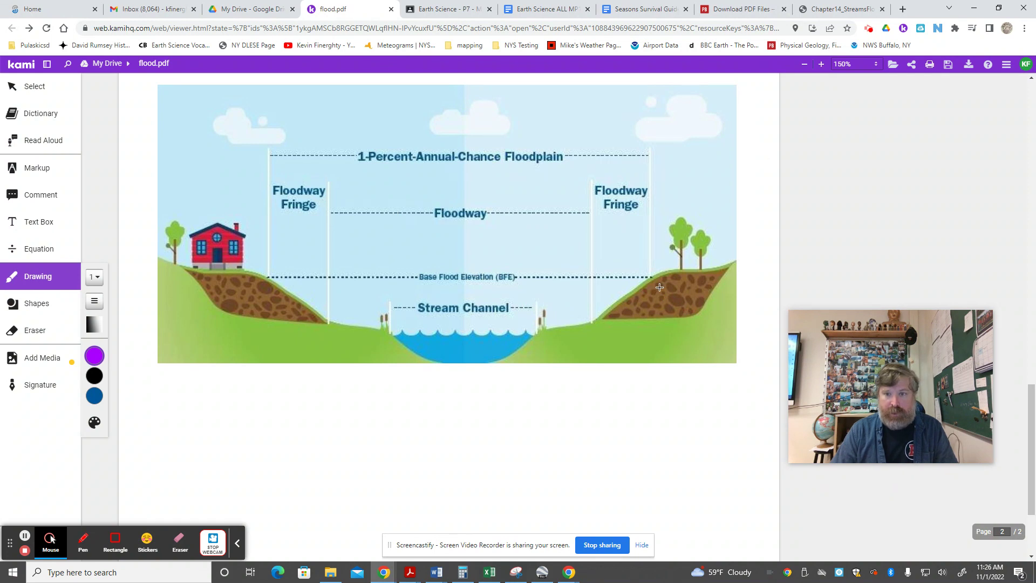
{"action": "scroll", "coordinate": [661, 288], "scroll_direction": "up", "scroll_amount": 2}
{"action": "left_click", "coordinate": [37, 220]}
{"action": "left_click", "coordinate": [345, 158]}
{"action": "type", "text": "Infiltration vs runoff"}
{"action": "left_click", "coordinate": [567, 169]}
- Draw a purple runoff arrow down the diagram's right bank
{"action": "left_click", "coordinate": [38, 276]}
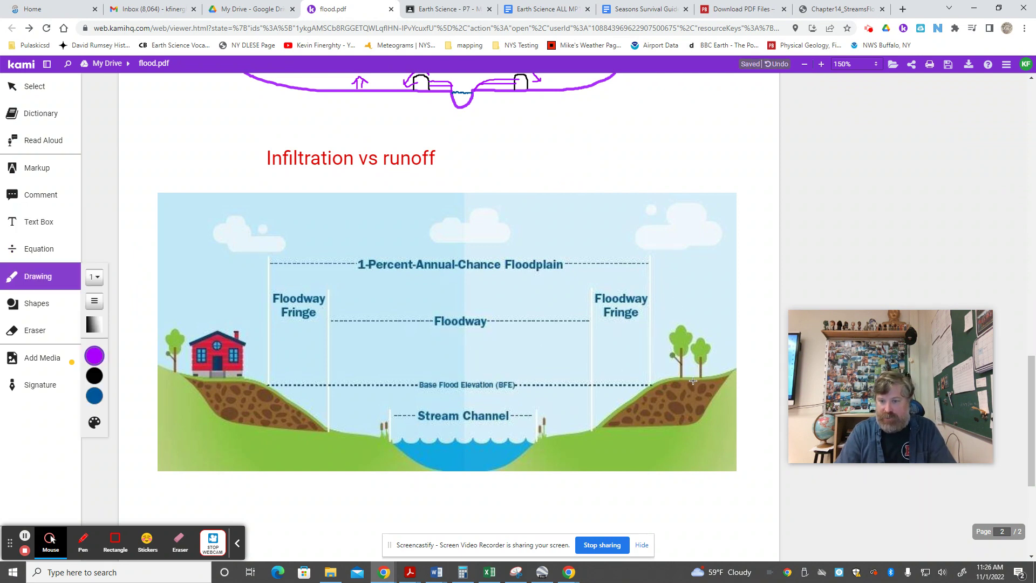
{"action": "left_click_drag", "start_coordinate": [695, 387], "coordinate": [695, 394]}
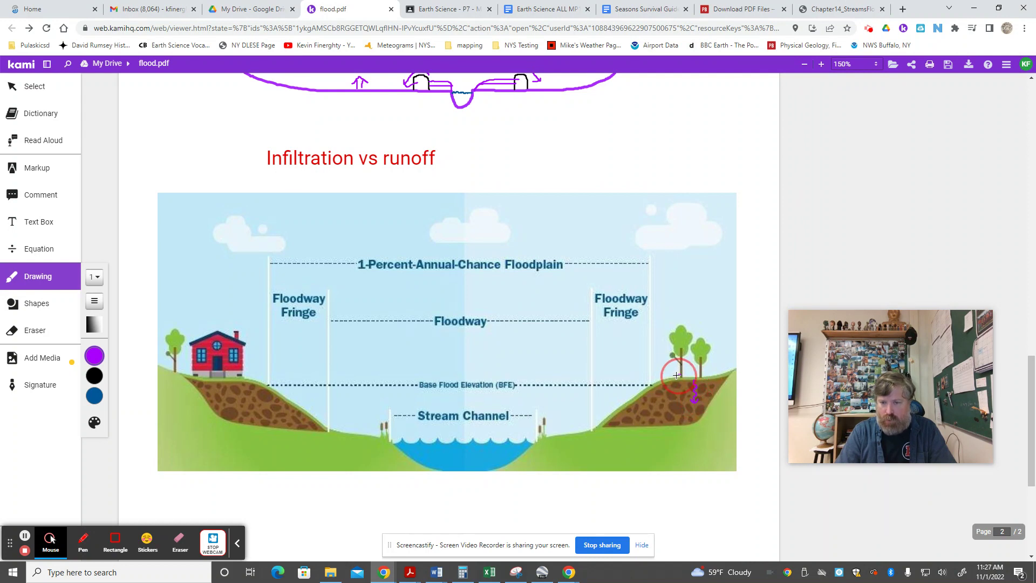
{"action": "left_click_drag", "start_coordinate": [676, 375], "coordinate": [635, 400]}
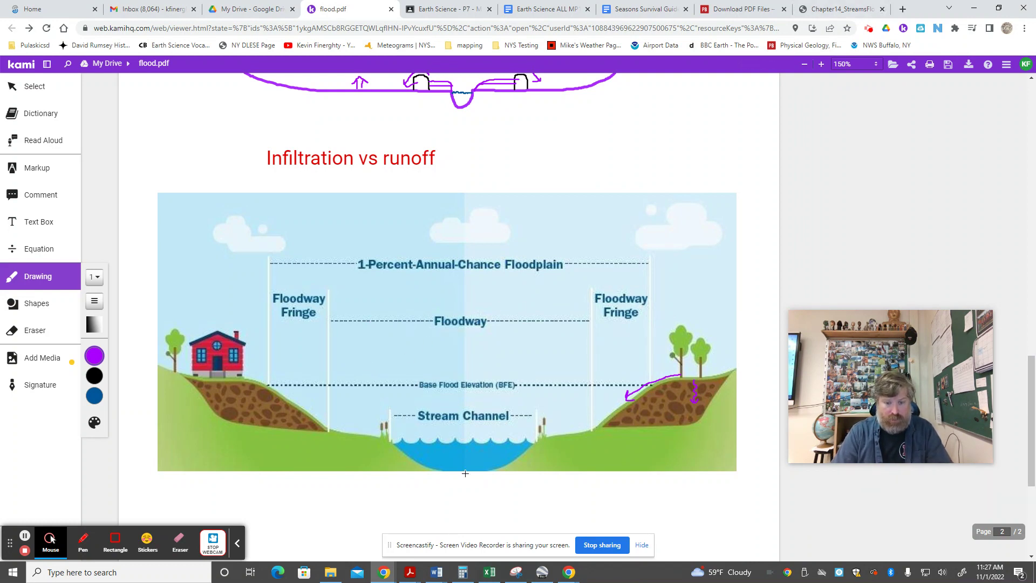
- Pan and zoom the 1990s imagery to frame the old shopping plazas and mall together
{"action": "left_click", "coordinate": [542, 572]}
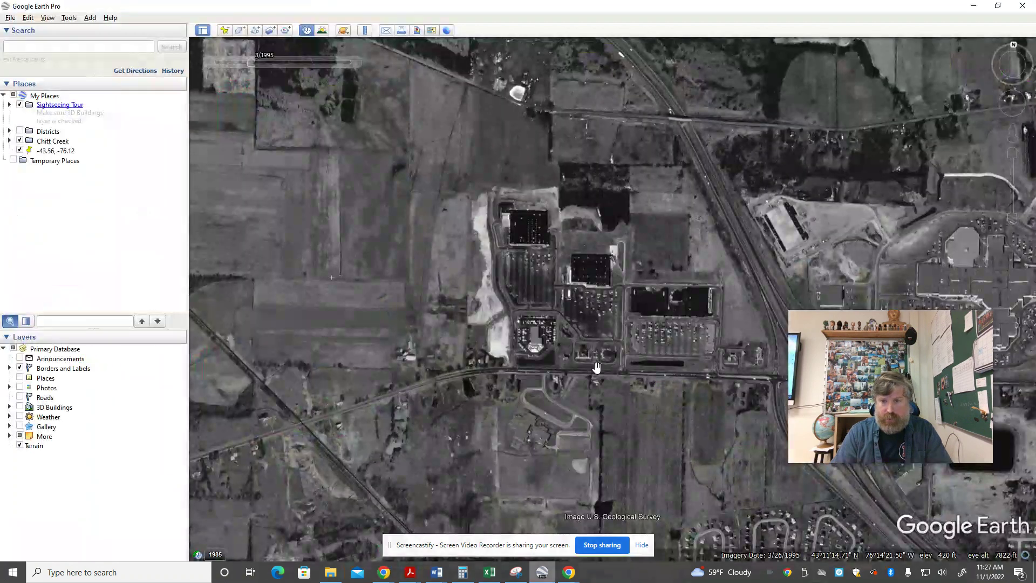
{"action": "scroll", "coordinate": [670, 294], "scroll_direction": "down", "scroll_amount": 3}
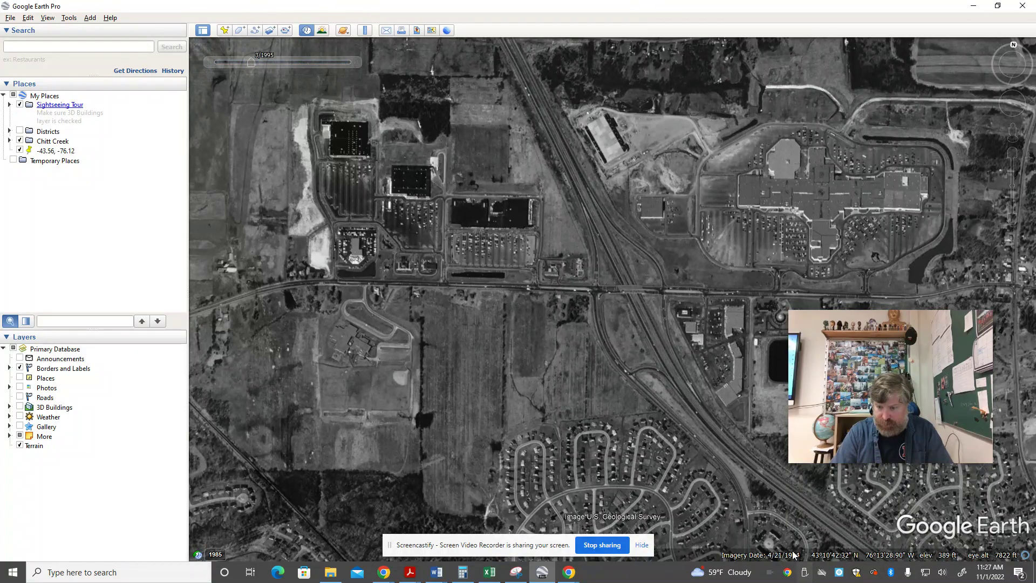
{"action": "left_click_drag", "start_coordinate": [620, 337], "coordinate": [634, 354]}
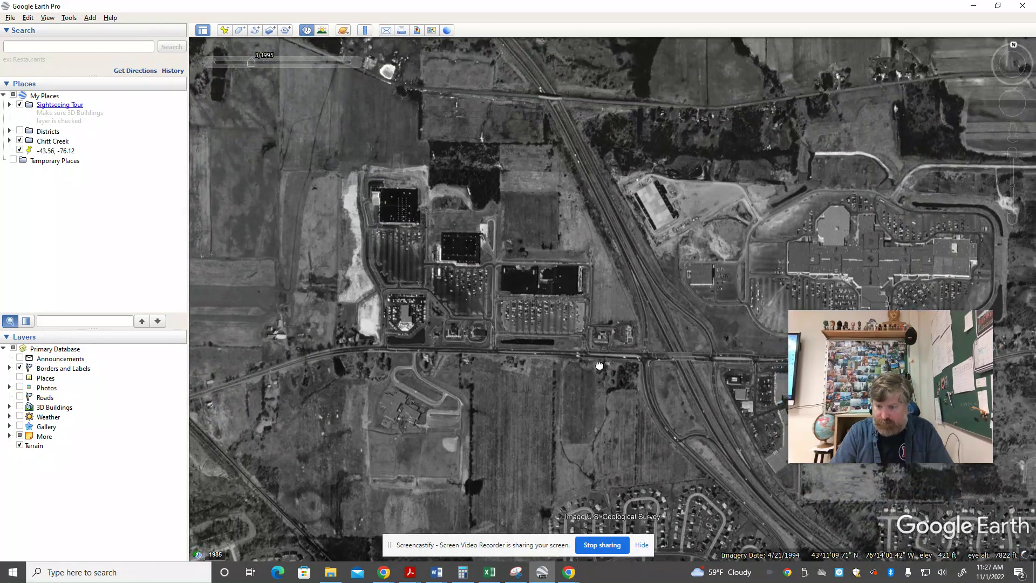
{"action": "mouse_move", "coordinate": [567, 284]}
{"action": "left_mouse_down"}
{"action": "mouse_move", "coordinate": [489, 210]}
{"action": "mouse_move", "coordinate": [533, 259]}
{"action": "mouse_move", "coordinate": [391, 254]}
{"action": "left_mouse_up"}
{"action": "left_click_drag", "start_coordinate": [741, 234], "coordinate": [907, 275]}
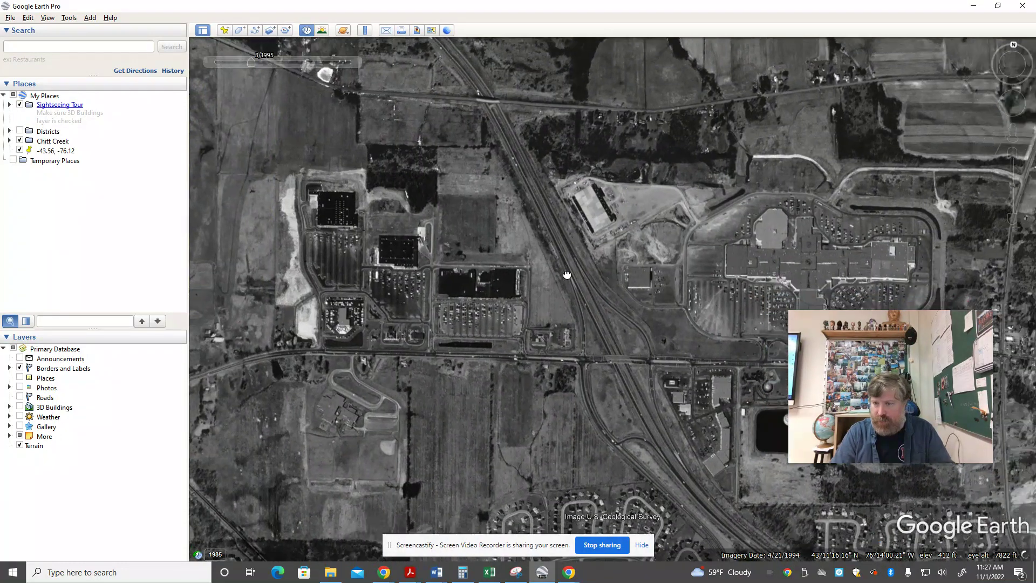
{"action": "left_click_drag", "start_coordinate": [604, 290], "coordinate": [554, 270]}
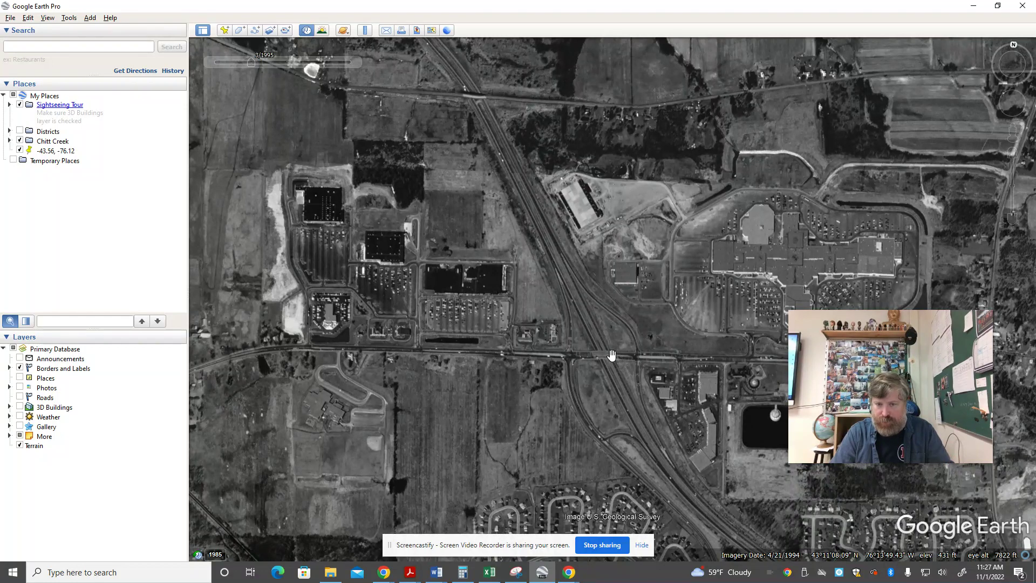
{"action": "double_click", "coordinate": [850, 247]}
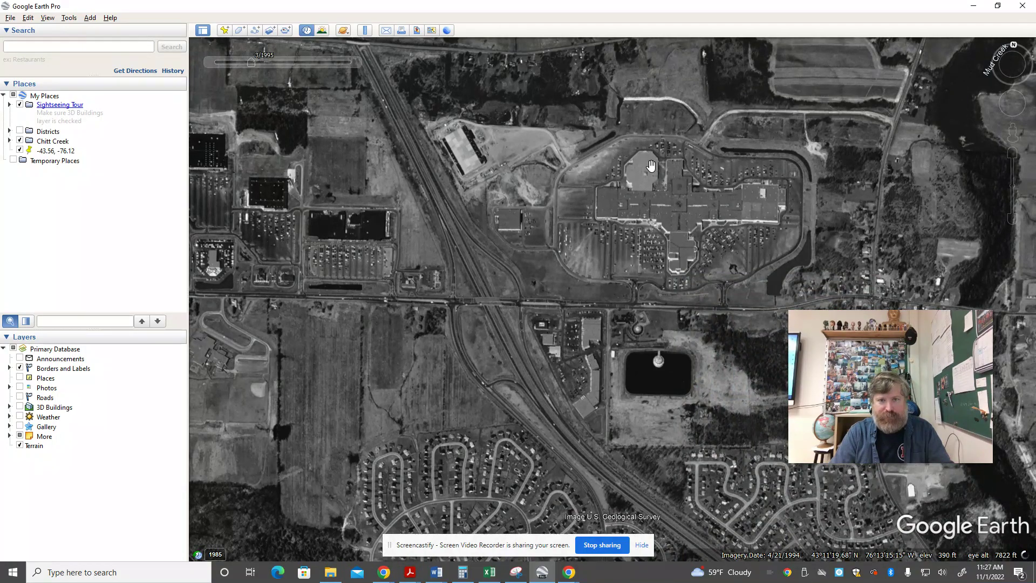
{"action": "left_click_drag", "start_coordinate": [267, 195], "coordinate": [545, 180]}
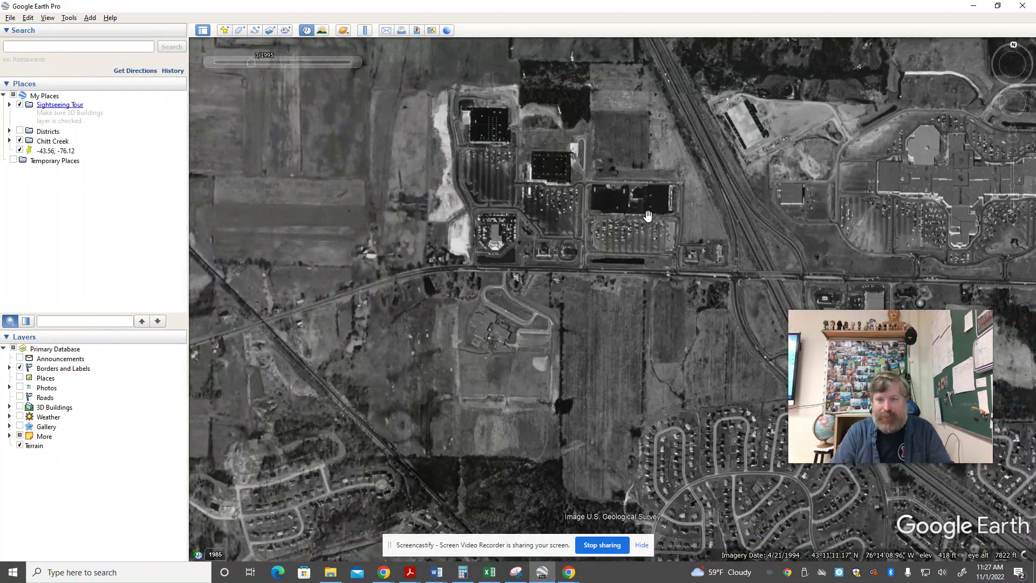
{"action": "mouse_move", "coordinate": [680, 227]}
{"action": "left_mouse_down"}
{"action": "mouse_move", "coordinate": [609, 215]}
{"action": "mouse_move", "coordinate": [609, 302]}
{"action": "left_mouse_up"}
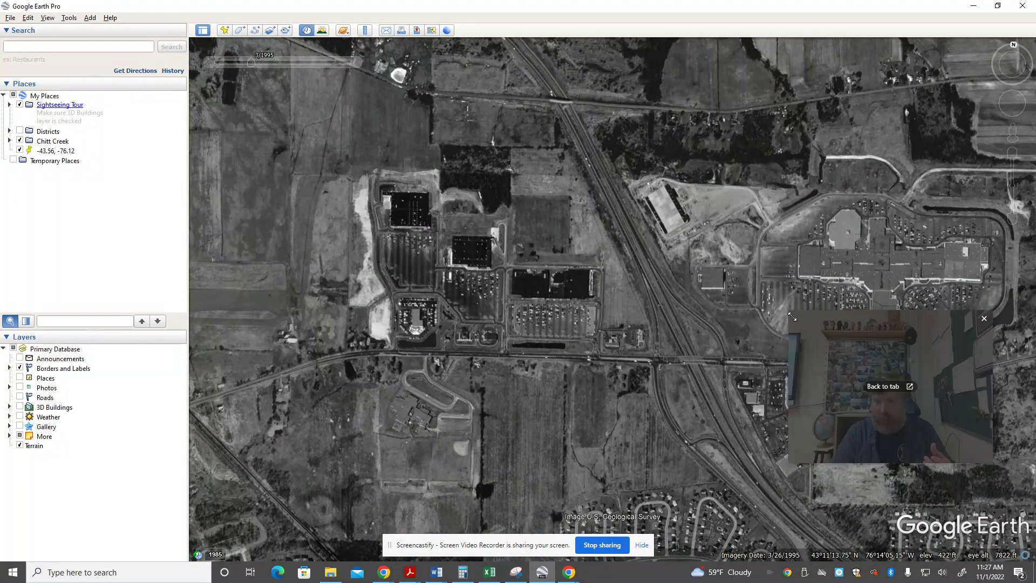
{"action": "mouse_move", "coordinate": [790, 311]}
{"action": "left_mouse_down"}
{"action": "mouse_move", "coordinate": [853, 364]}
{"action": "mouse_move", "coordinate": [914, 443]}
{"action": "left_mouse_up"}
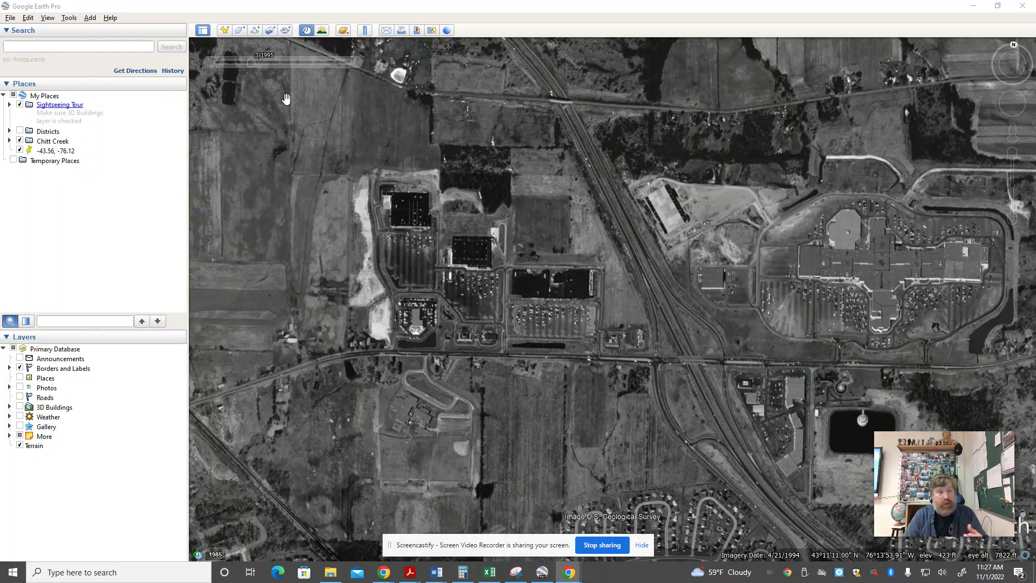
- Turn off historical imagery for 2019 colour photos and recenter on the plazas and main road
{"action": "left_click", "coordinate": [306, 30]}
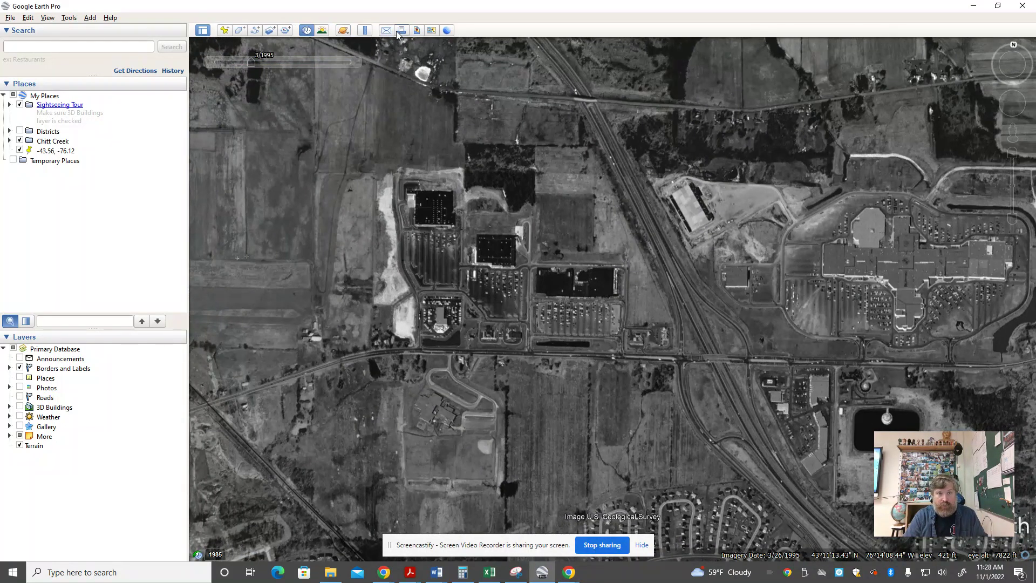
{"action": "left_click", "coordinate": [307, 30]}
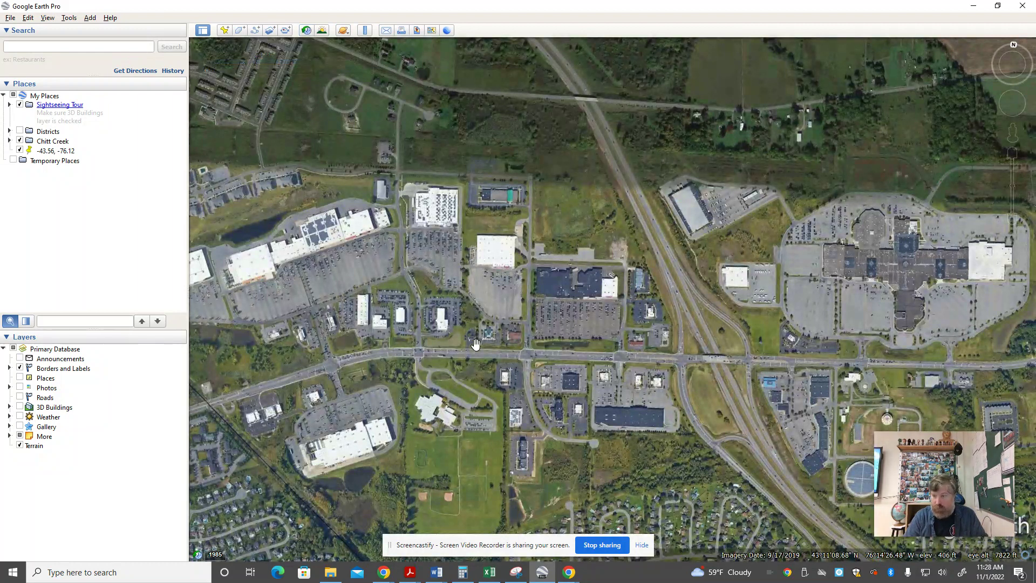
{"action": "left_click_drag", "start_coordinate": [475, 348], "coordinate": [516, 357]}
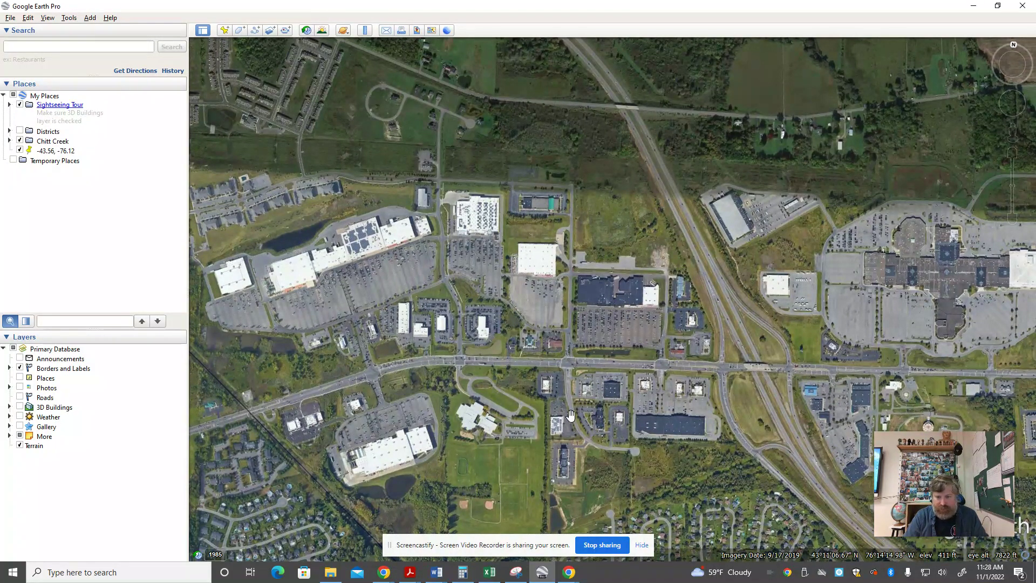
{"action": "left_click_drag", "start_coordinate": [565, 413], "coordinate": [647, 454]}
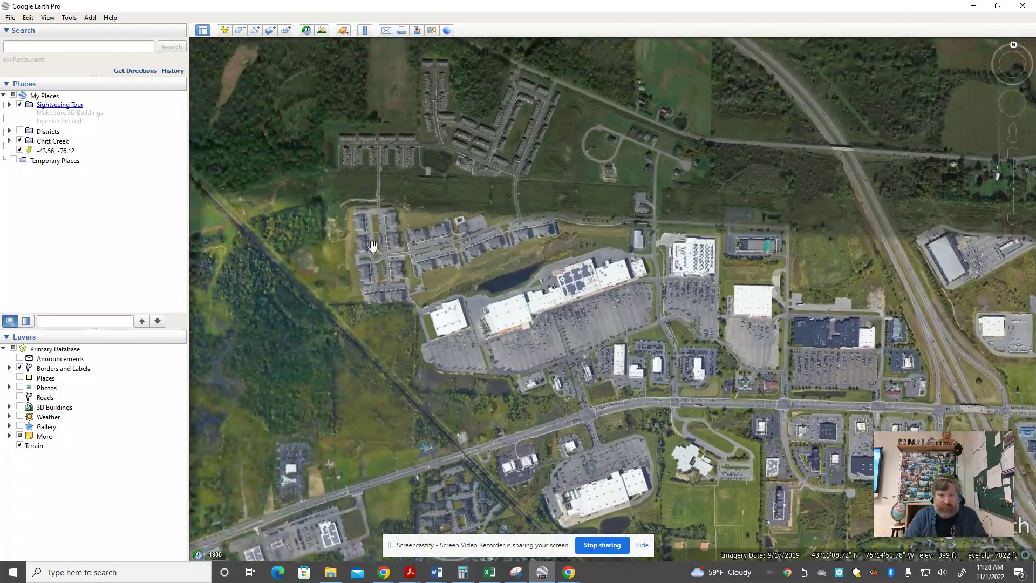
{"action": "scroll", "coordinate": [373, 314], "scroll_direction": "up", "scroll_amount": 3}
{"action": "left_click_drag", "start_coordinate": [374, 314], "coordinate": [493, 234]}
{"action": "scroll", "coordinate": [589, 256], "scroll_direction": "up", "scroll_amount": 2}
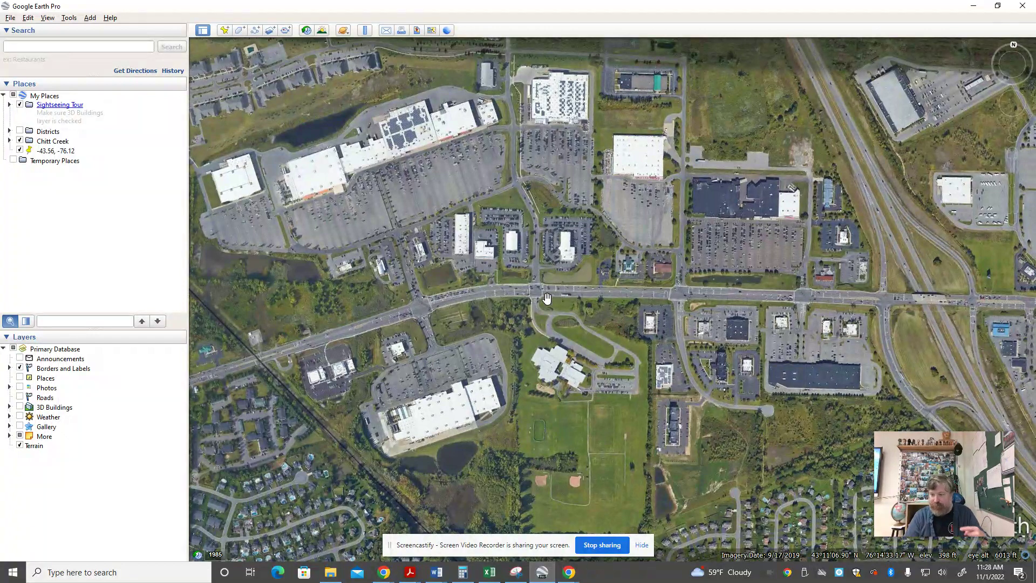
- Roll the imagery back to 1995, return to current imagery, and pan north to the apartments
{"action": "left_click", "coordinate": [307, 32]}
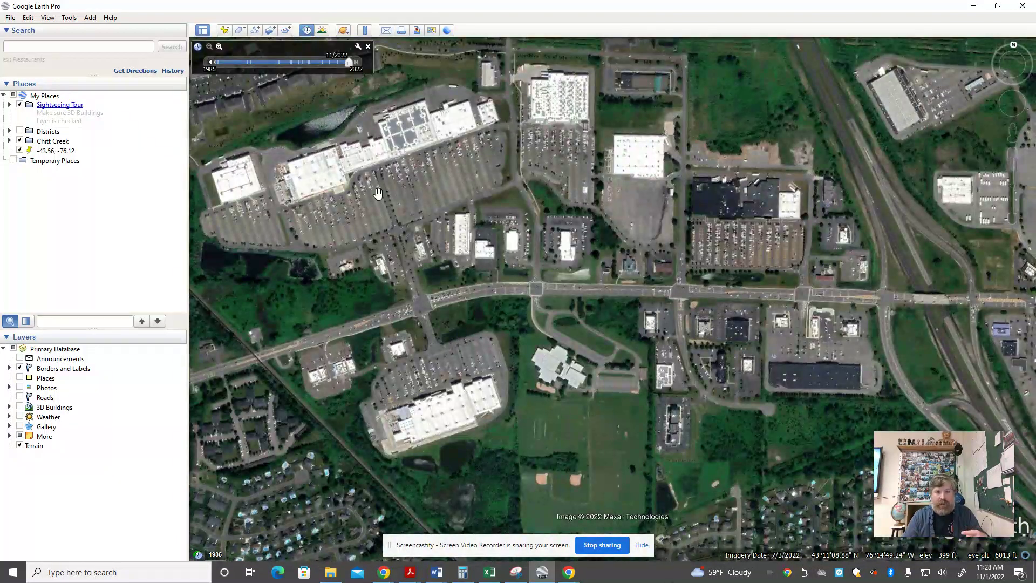
{"action": "left_click_drag", "start_coordinate": [327, 63], "coordinate": [261, 64]}
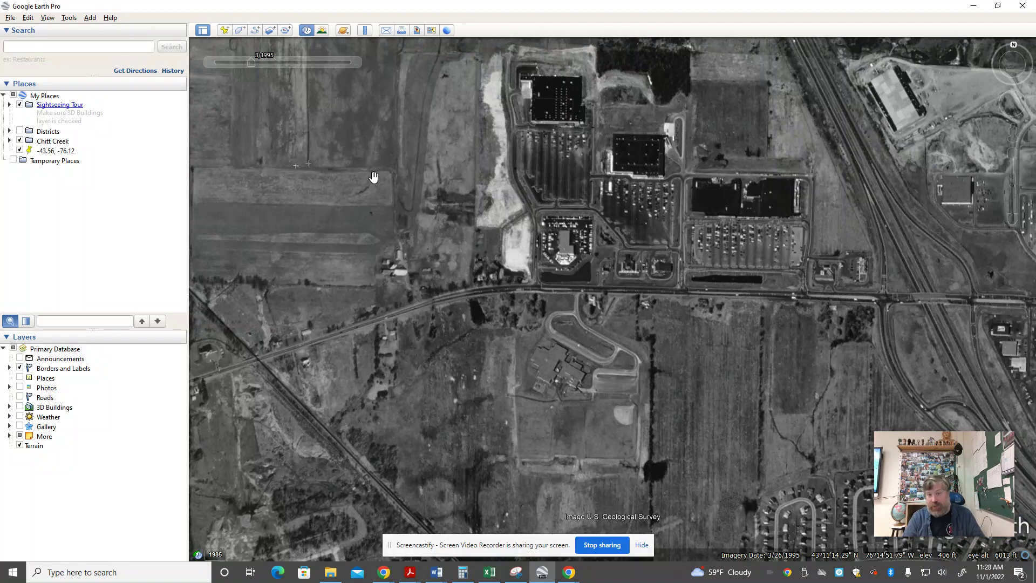
{"action": "left_click", "coordinate": [307, 31]}
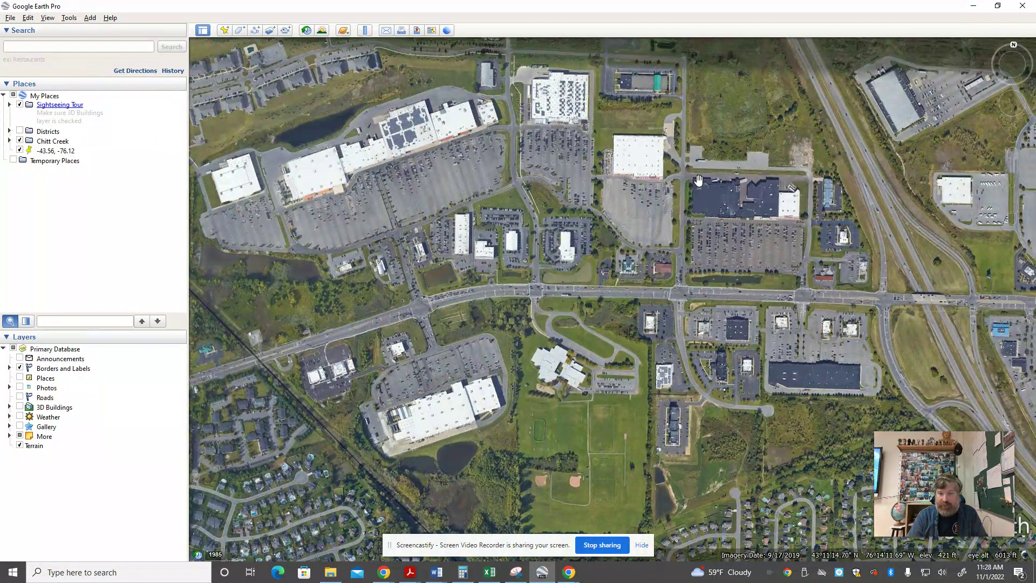
{"action": "left_click_drag", "start_coordinate": [343, 171], "coordinate": [567, 209]}
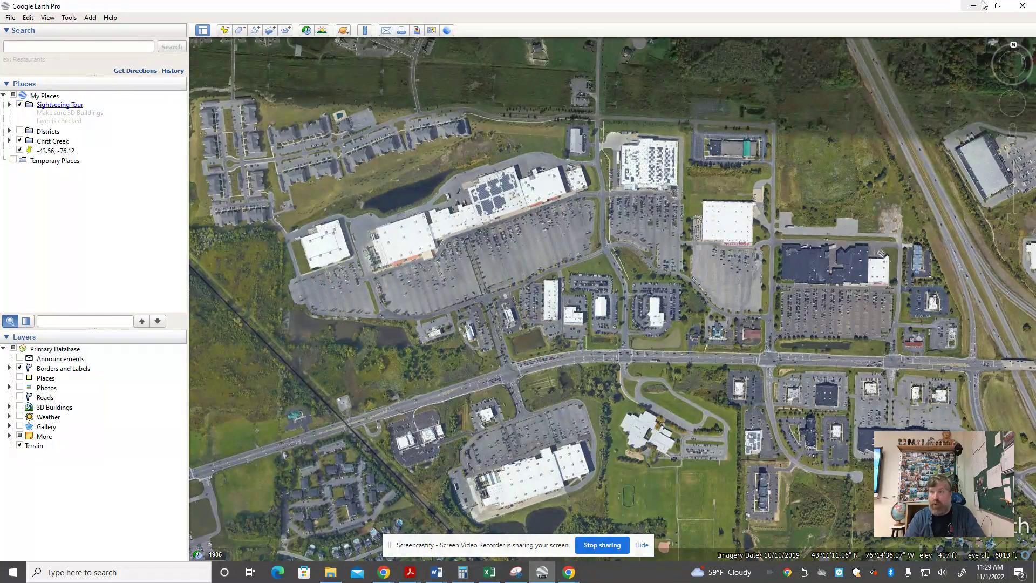
- Return to the flood PDF and add a red 'Impervious cover' text label right of the title
{"action": "left_click", "coordinate": [385, 573]}
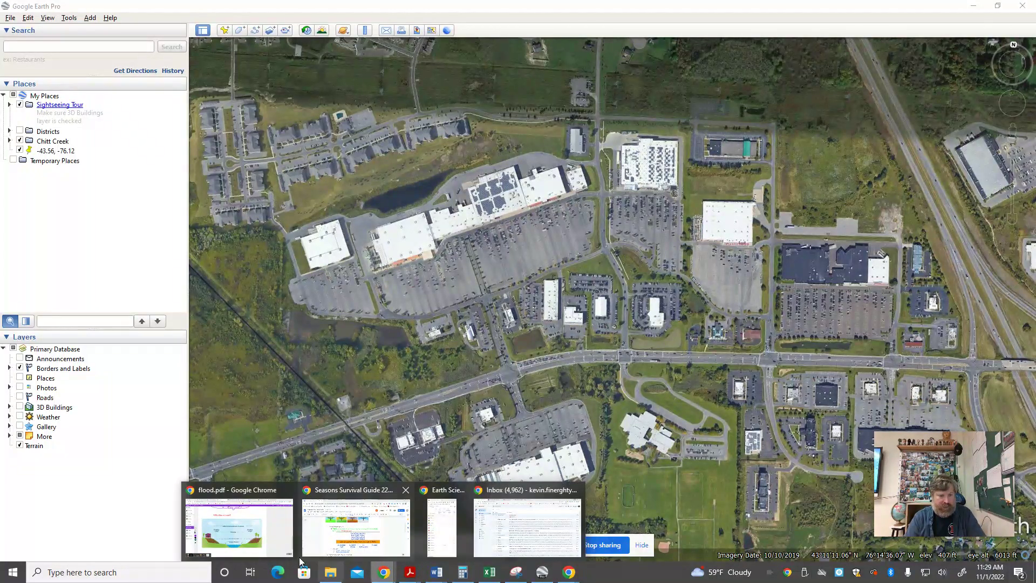
{"action": "left_click", "coordinate": [239, 528]}
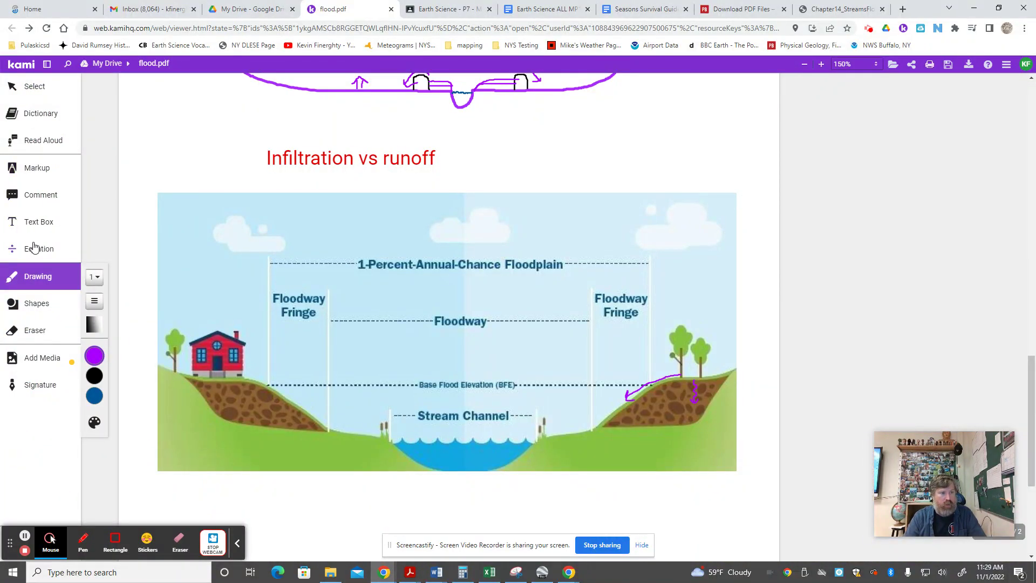
{"action": "left_click", "coordinate": [34, 225]}
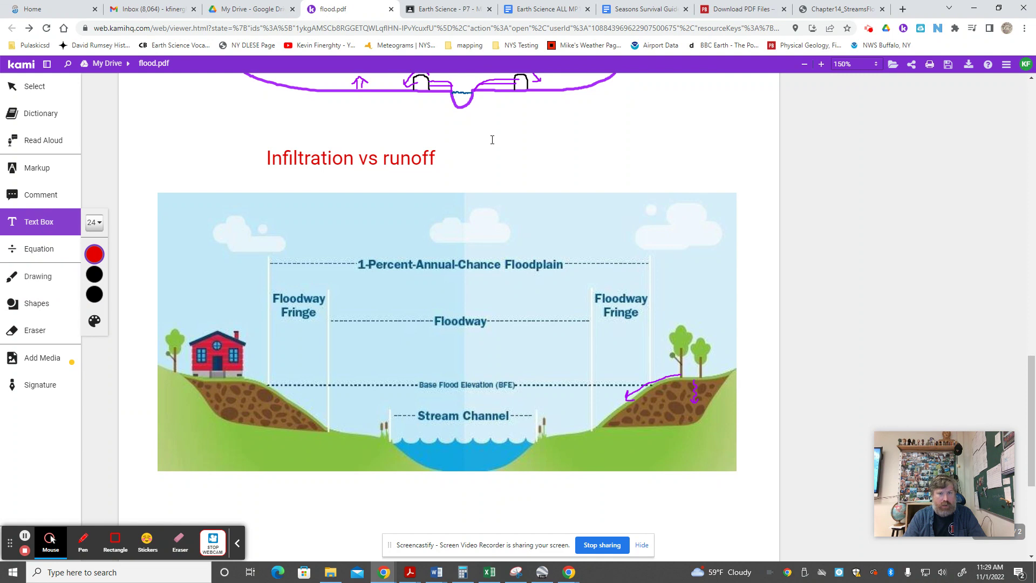
{"action": "left_click", "coordinate": [523, 154]}
{"action": "type", "text": "Impervi"}
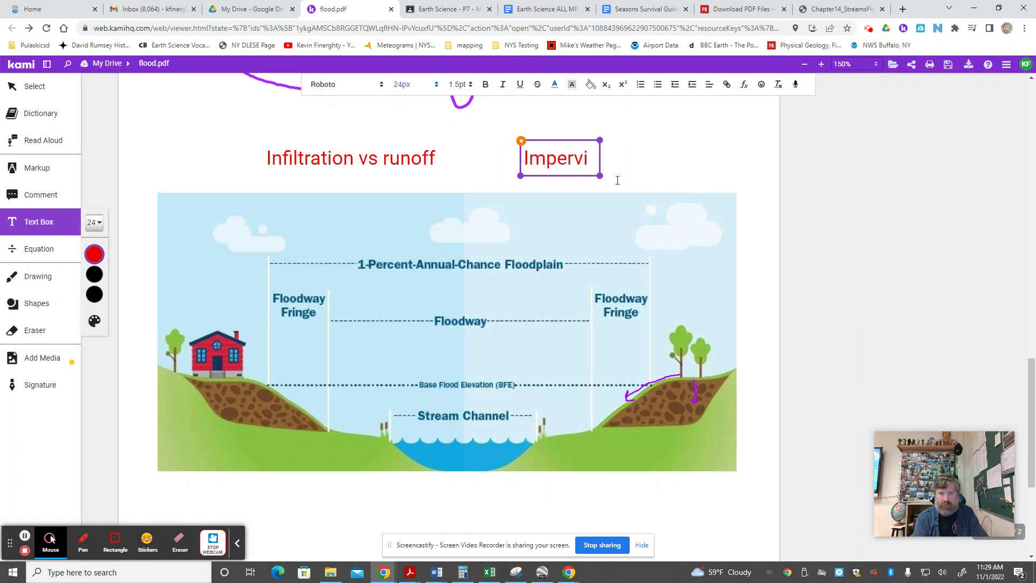
{"action": "type", "text": "ous cover"}
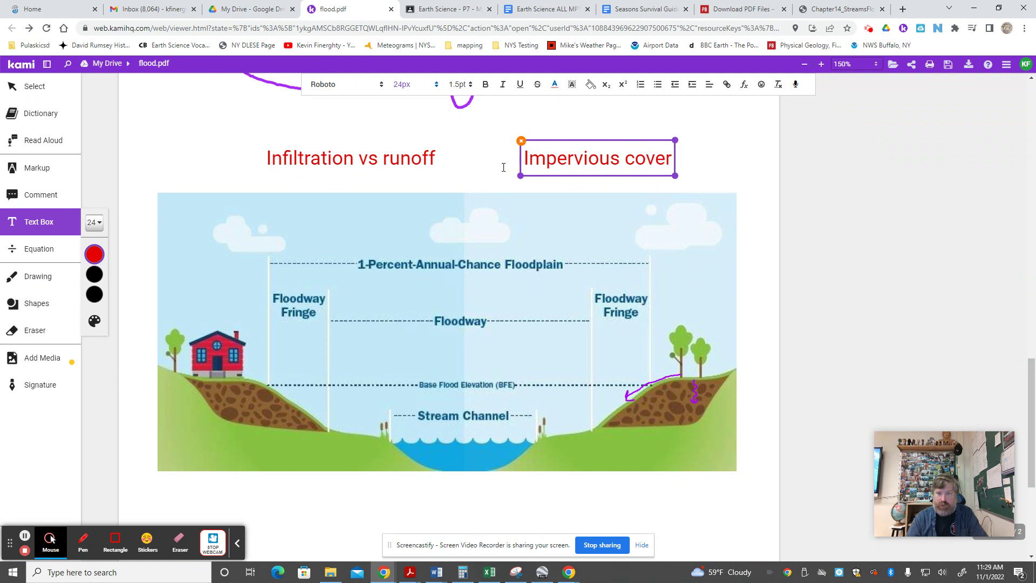
{"action": "left_click", "coordinate": [500, 167]}
{"action": "left_click", "coordinate": [533, 156]}
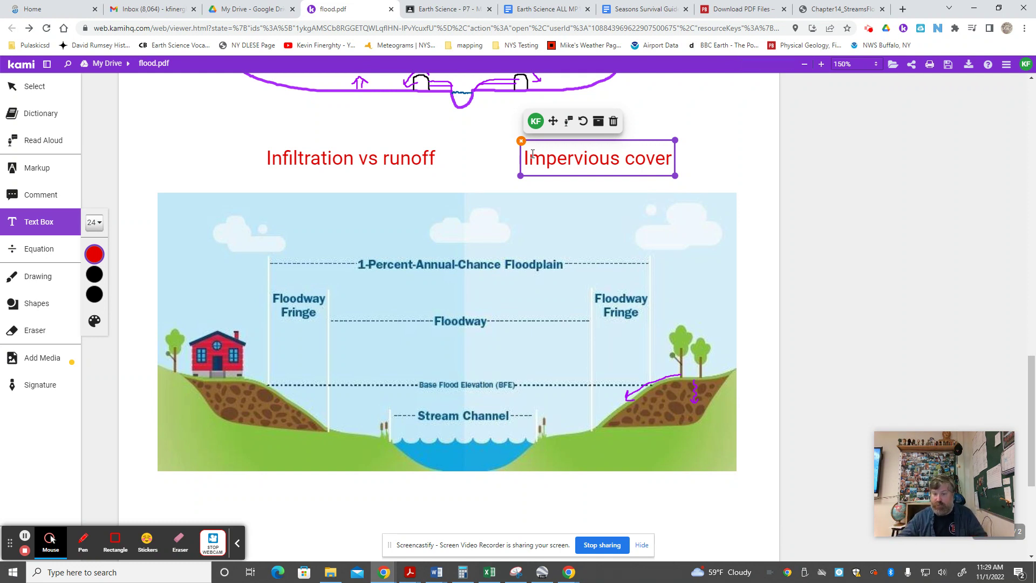
{"action": "left_click", "coordinate": [611, 199]}
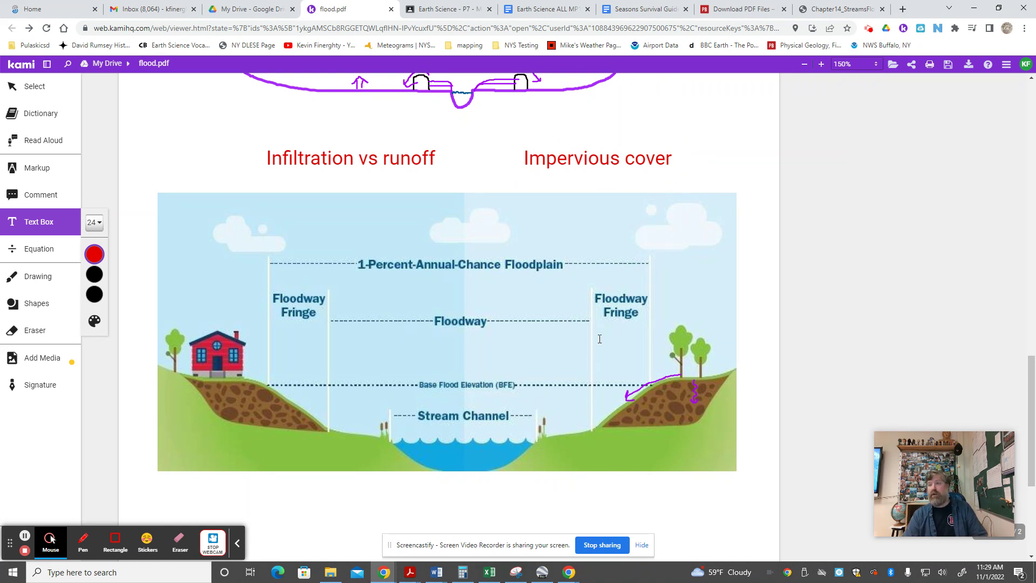
- Bring Google Earth back up and recentre the aerial on the shopping district
{"action": "left_click", "coordinate": [541, 572]}
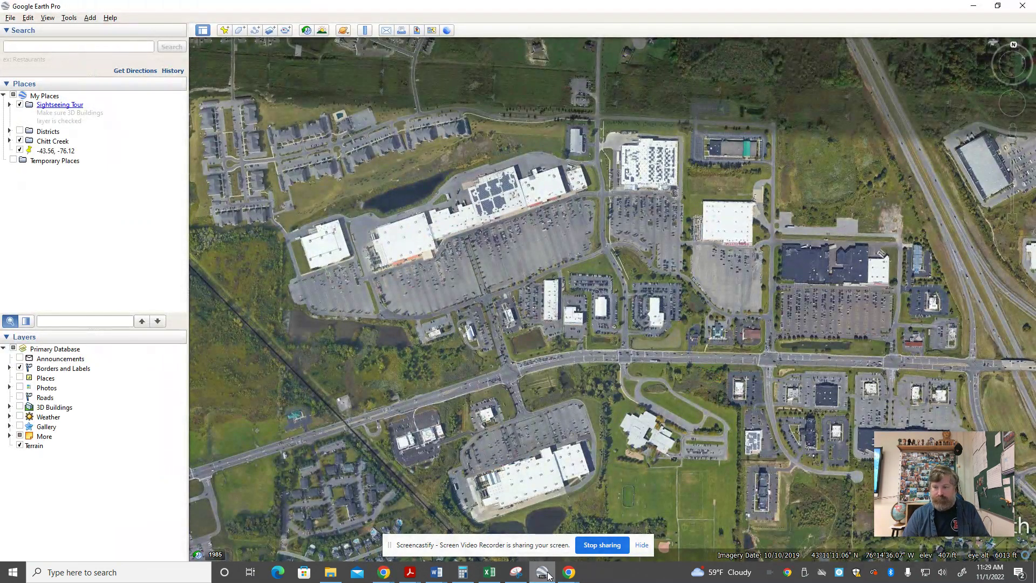
{"action": "scroll", "coordinate": [658, 342], "scroll_direction": "down", "scroll_amount": 3}
{"action": "scroll", "coordinate": [658, 342], "scroll_direction": "down", "scroll_amount": 3}
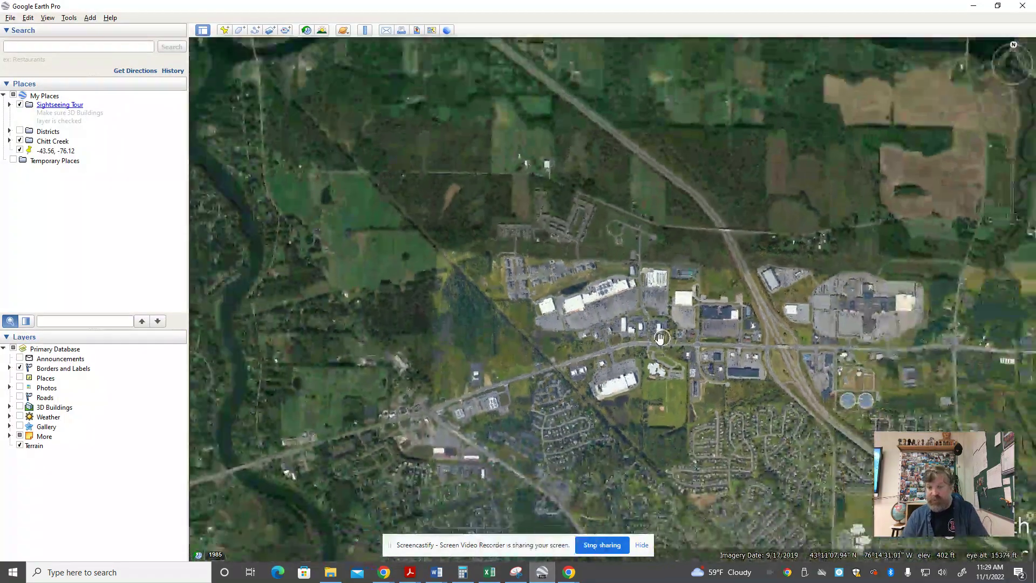
{"action": "scroll", "coordinate": [658, 341], "scroll_direction": "down", "scroll_amount": 3}
{"action": "scroll", "coordinate": [658, 344], "scroll_direction": "down", "scroll_amount": 3}
{"action": "scroll", "coordinate": [656, 347], "scroll_direction": "down", "scroll_amount": 3}
{"action": "scroll", "coordinate": [656, 350], "scroll_direction": "down", "scroll_amount": 2}
{"action": "scroll", "coordinate": [656, 350], "scroll_direction": "down", "scroll_amount": 3}
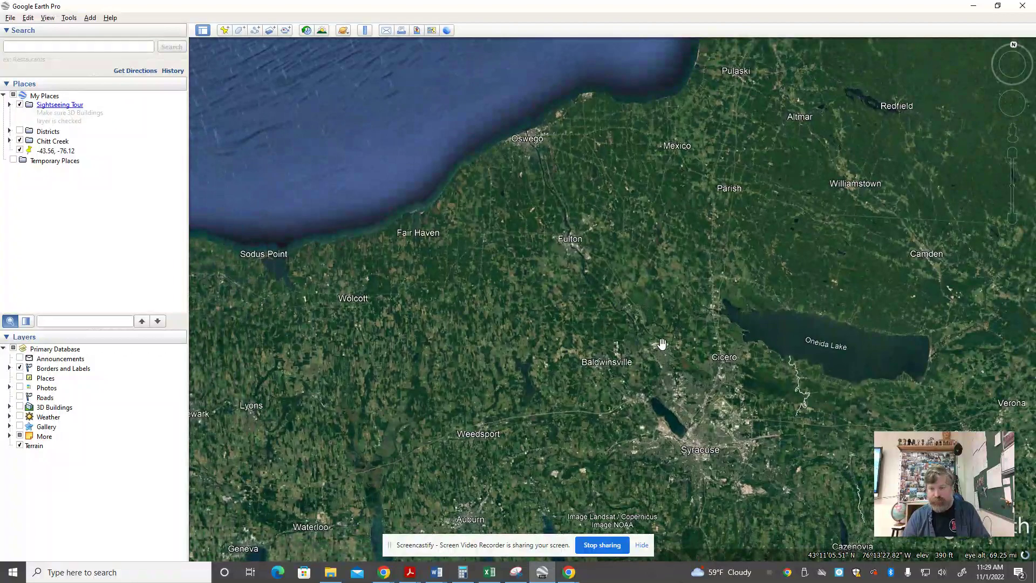
{"action": "scroll", "coordinate": [662, 346], "scroll_direction": "up", "scroll_amount": 3}
{"action": "scroll", "coordinate": [661, 346], "scroll_direction": "up", "scroll_amount": 3}
{"action": "scroll", "coordinate": [661, 346], "scroll_direction": "up", "scroll_amount": 3}
{"action": "scroll", "coordinate": [661, 352], "scroll_direction": "up", "scroll_amount": 3}
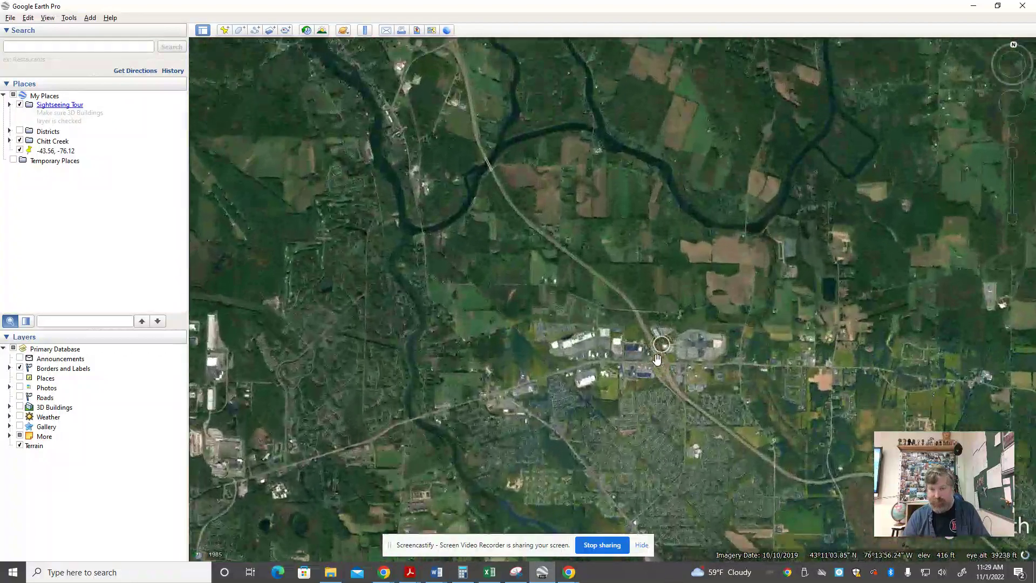
{"action": "scroll", "coordinate": [662, 346], "scroll_direction": "up", "scroll_amount": 3}
{"action": "scroll", "coordinate": [661, 346], "scroll_direction": "up", "scroll_amount": 2}
{"action": "left_click_drag", "start_coordinate": [661, 346], "coordinate": [552, 322]}
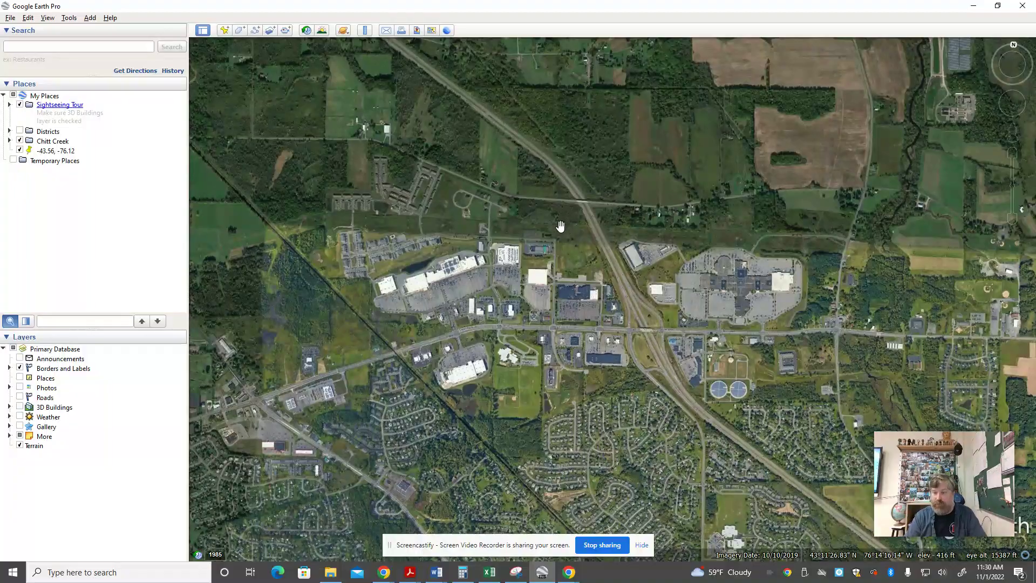
{"action": "scroll", "coordinate": [589, 417], "scroll_direction": "down", "scroll_amount": 5}
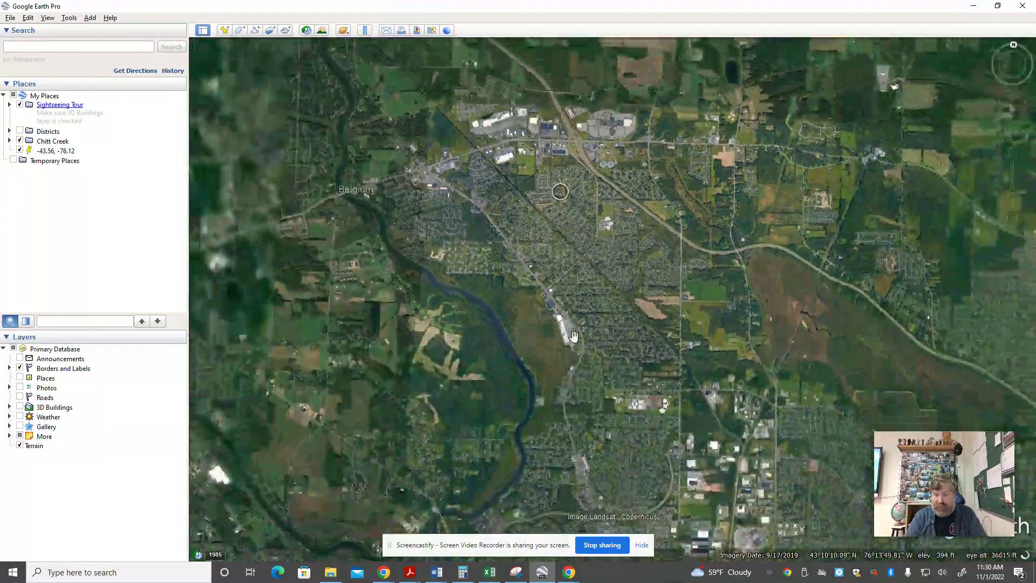
- Pan south past Syracuse toward Nedrow's farmland, then back north to centre downtown Syracuse
{"action": "left_click_drag", "start_coordinate": [588, 416], "coordinate": [572, 240]}
{"action": "left_click_drag", "start_coordinate": [572, 453], "coordinate": [573, 162]}
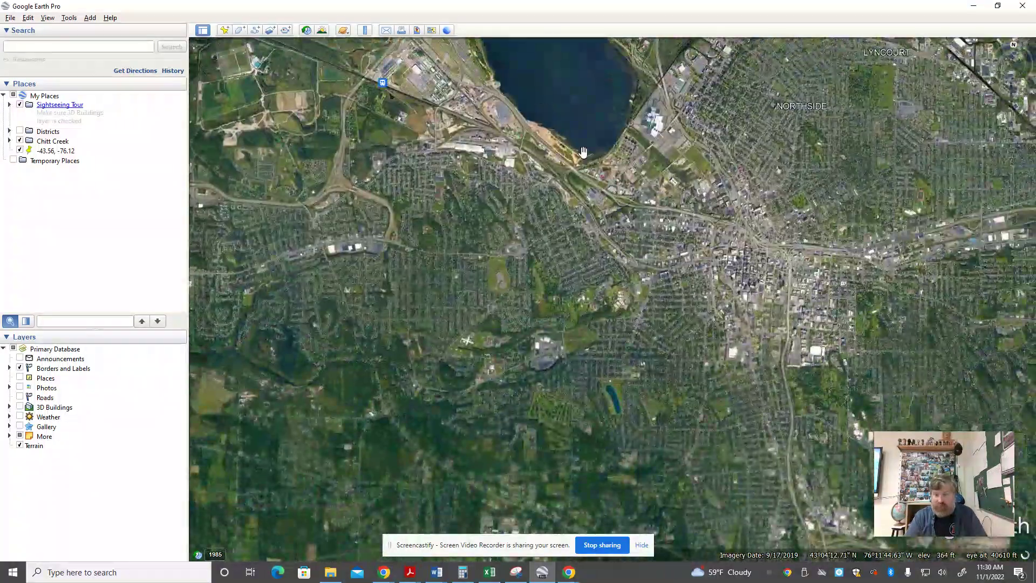
{"action": "left_click_drag", "start_coordinate": [740, 334], "coordinate": [728, 122]}
{"action": "left_click_drag", "start_coordinate": [730, 446], "coordinate": [608, 246]}
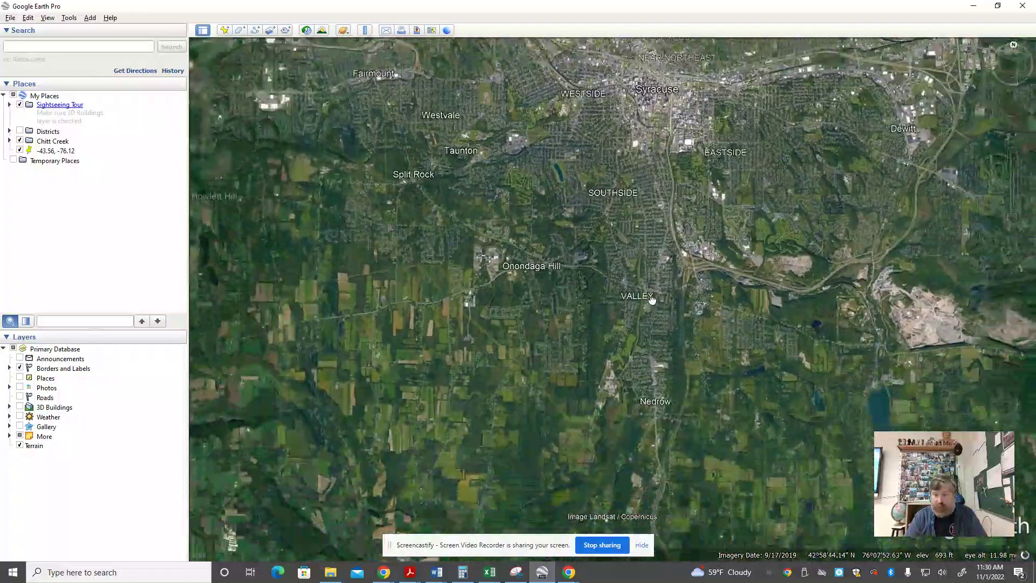
{"action": "left_click_drag", "start_coordinate": [608, 324], "coordinate": [545, 48]}
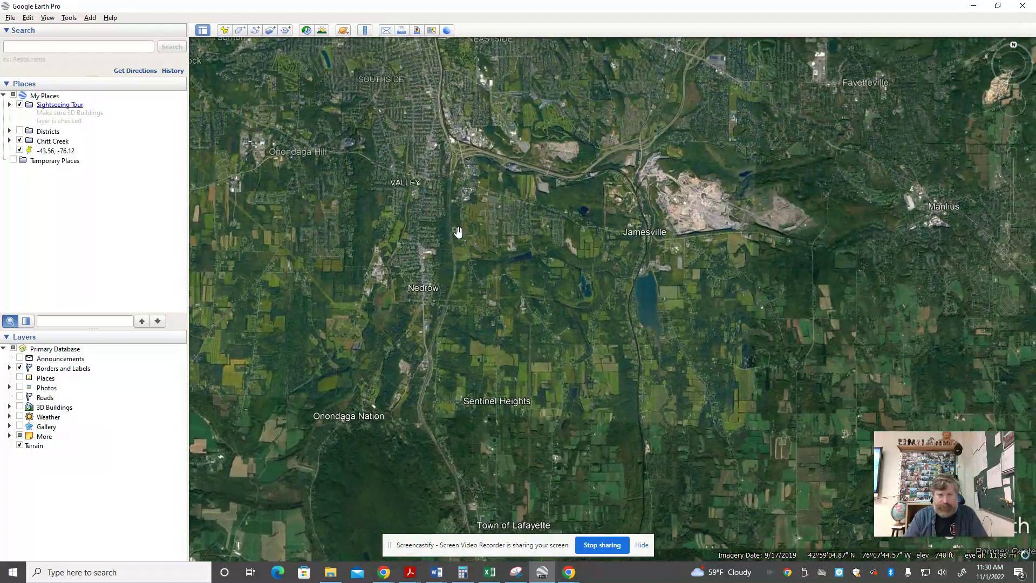
{"action": "left_click_drag", "start_coordinate": [596, 376], "coordinate": [577, 444]}
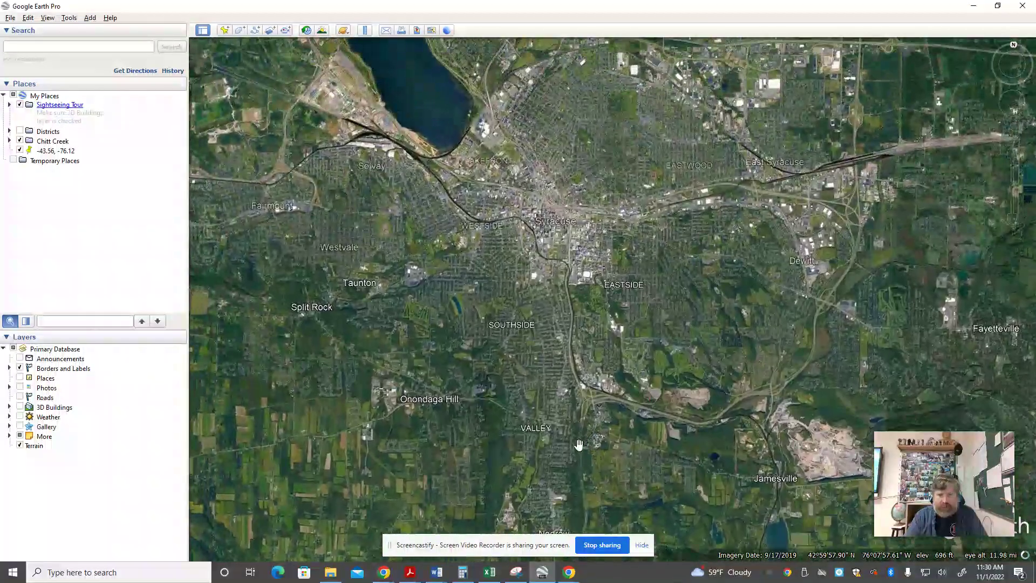
{"action": "scroll", "coordinate": [591, 257], "scroll_direction": "up", "scroll_amount": 5}
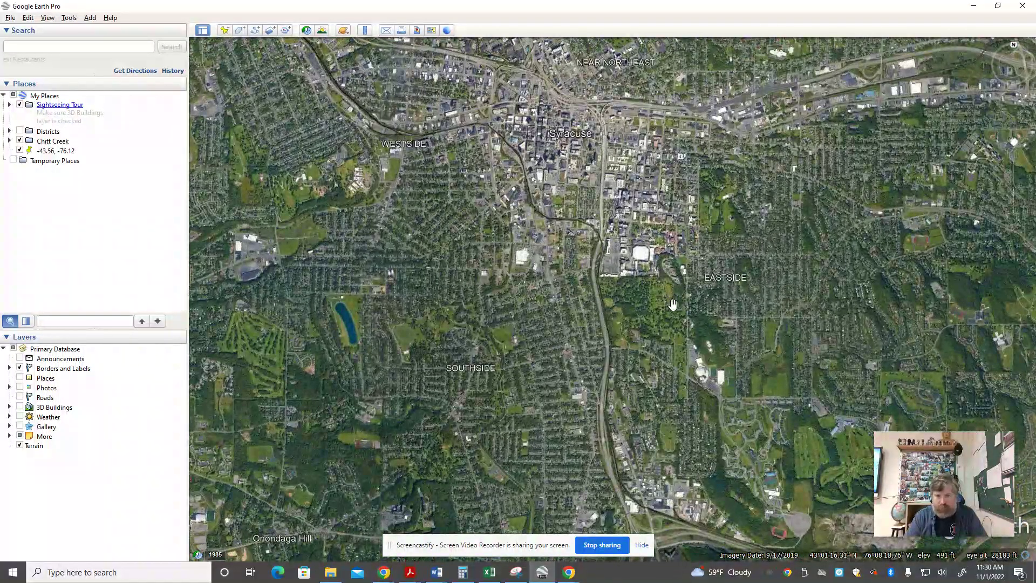
{"action": "left_click_drag", "start_coordinate": [592, 258], "coordinate": [693, 350]}
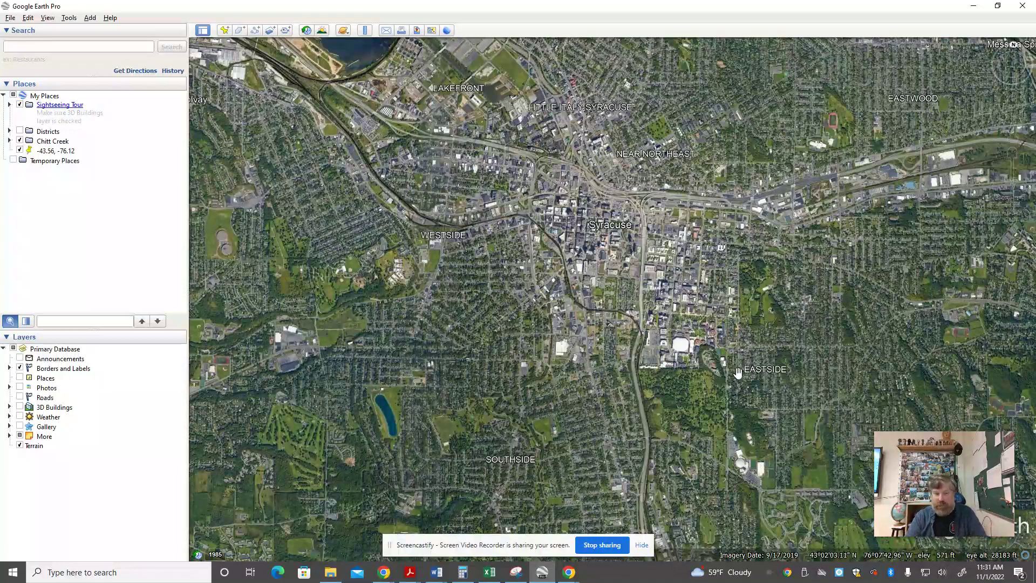
- Pan along the lake shore and Lakefront neighbourhood over to Tipperary Hill
{"action": "left_click_drag", "start_coordinate": [602, 283], "coordinate": [571, 296]}
{"action": "scroll", "coordinate": [571, 297], "scroll_direction": "up", "scroll_amount": 3}
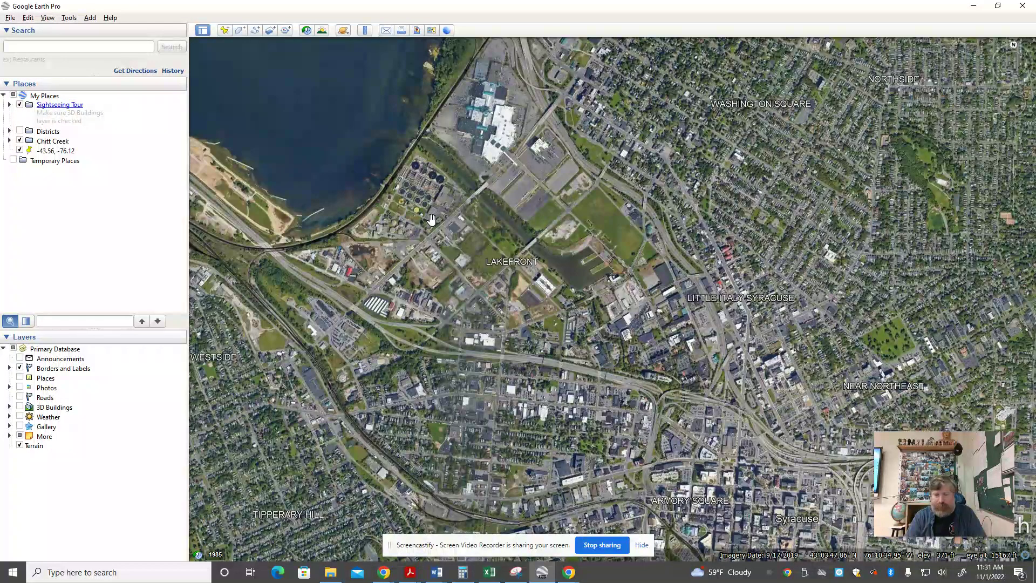
{"action": "left_click_drag", "start_coordinate": [432, 221], "coordinate": [585, 258]}
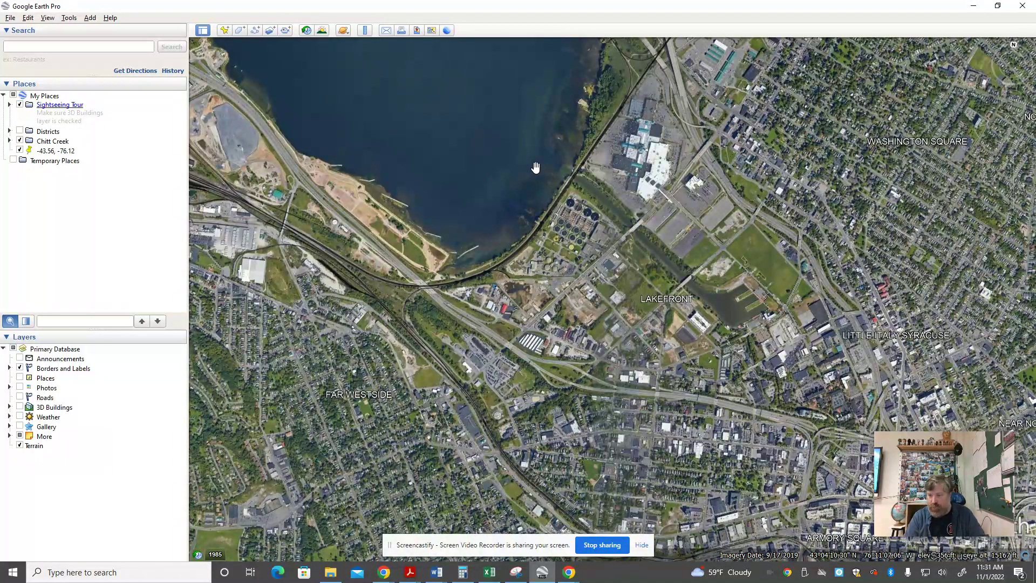
{"action": "left_click_drag", "start_coordinate": [550, 208], "coordinate": [587, 323]}
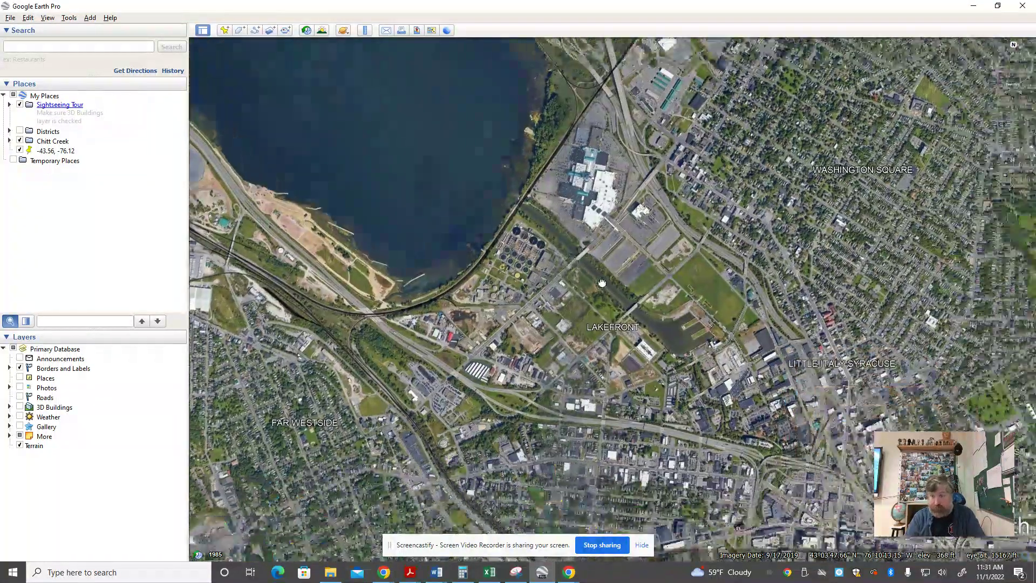
{"action": "left_click_drag", "start_coordinate": [725, 375], "coordinate": [617, 256]}
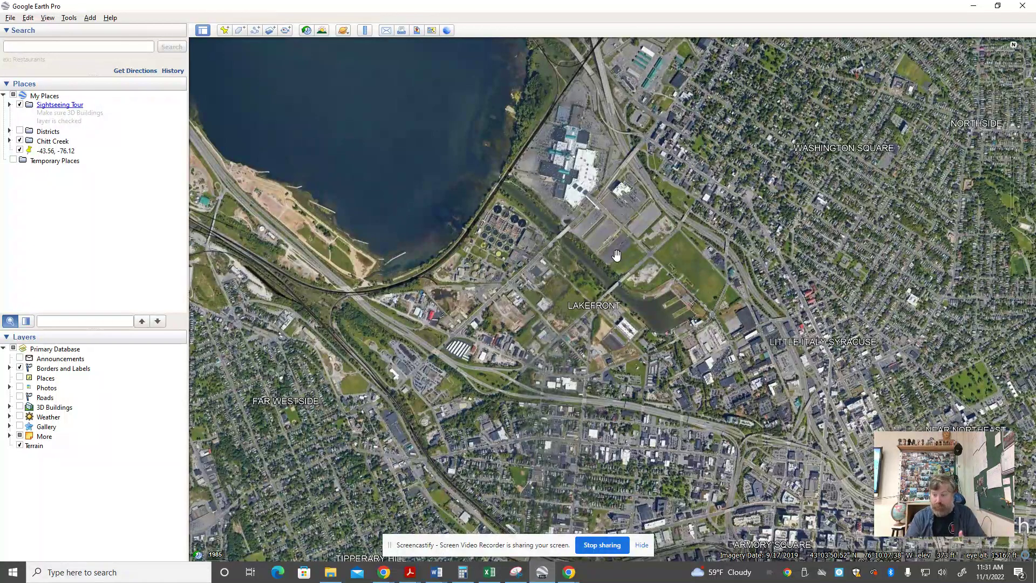
{"action": "left_click_drag", "start_coordinate": [625, 257], "coordinate": [723, 344]}
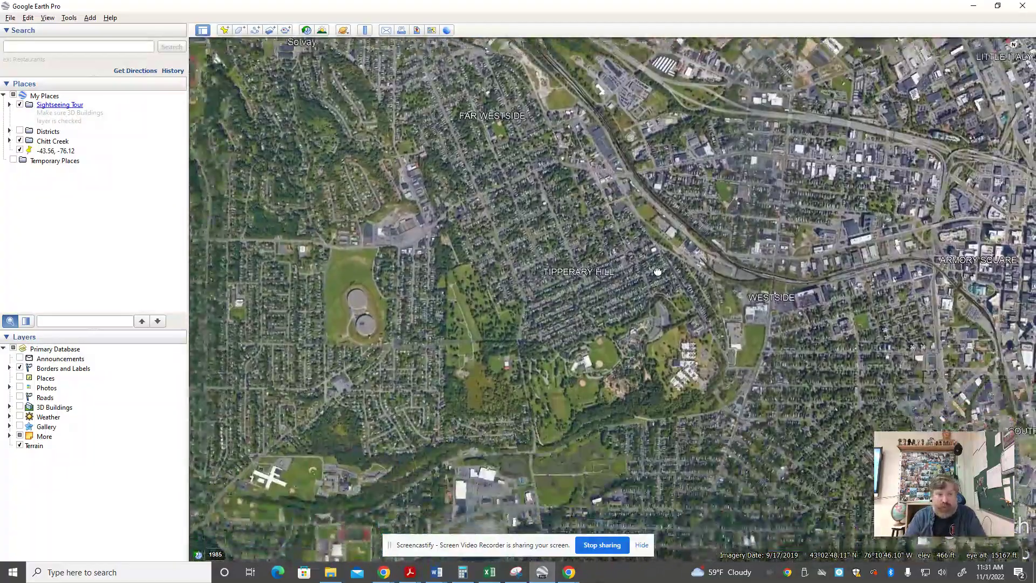
{"action": "scroll", "coordinate": [464, 316], "scroll_direction": "up", "scroll_amount": 8}
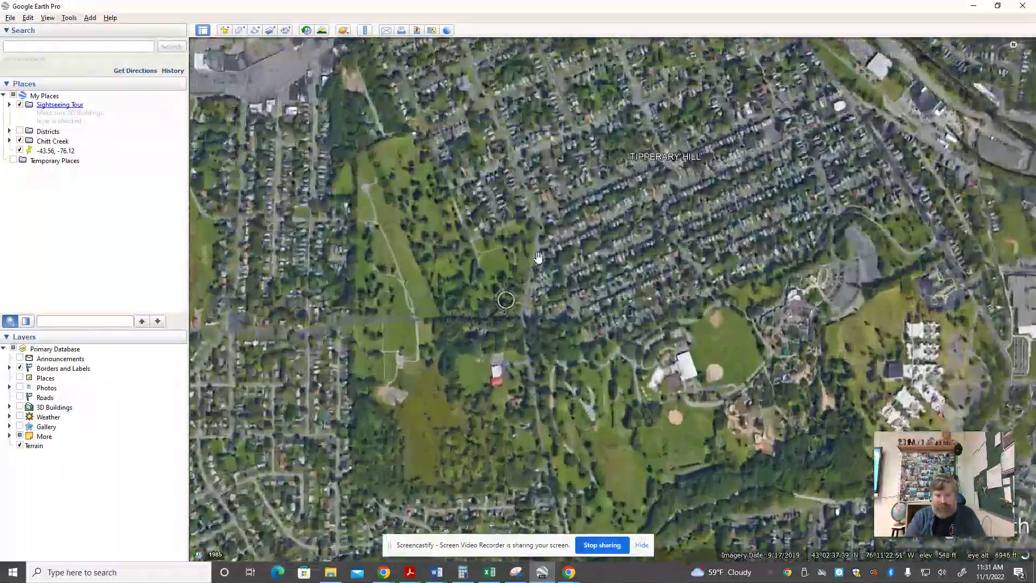
{"action": "scroll", "coordinate": [543, 253], "scroll_direction": "up", "scroll_amount": 4}
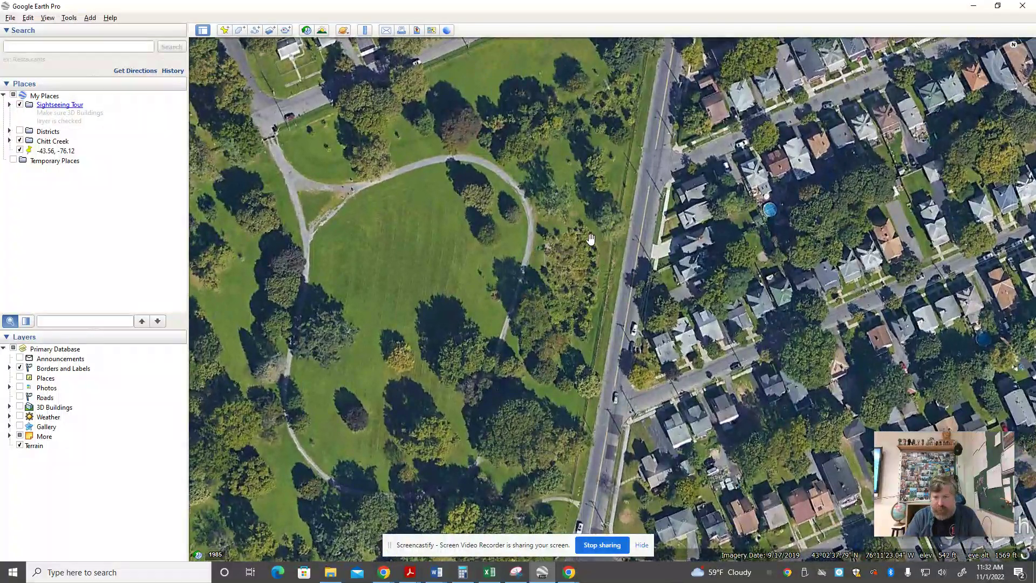
{"action": "scroll", "coordinate": [640, 218], "scroll_direction": "up", "scroll_amount": 3}
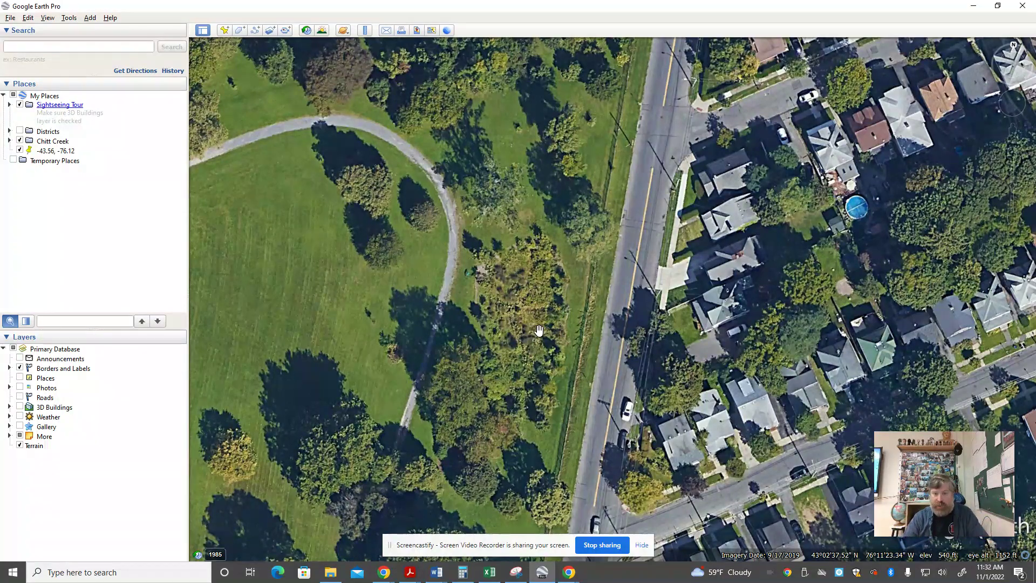
{"action": "scroll", "coordinate": [538, 331], "scroll_direction": "down", "scroll_amount": 4}
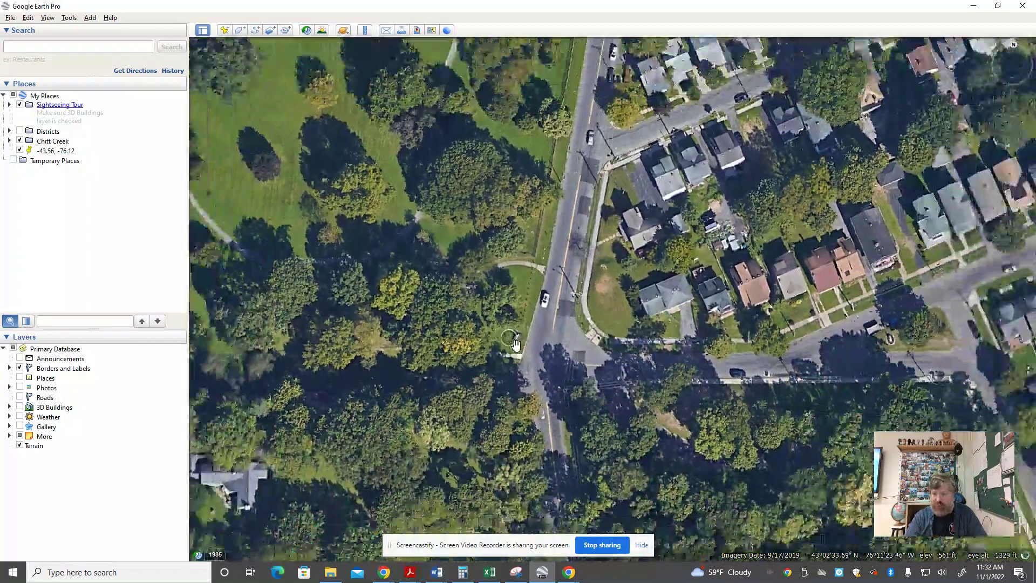
{"action": "scroll", "coordinate": [515, 346], "scroll_direction": "down", "scroll_amount": 5}
- Centre the park with the pool, then move to the curving road by the parking lots
{"action": "left_click_drag", "start_coordinate": [519, 406], "coordinate": [485, 203]}
{"action": "scroll", "coordinate": [476, 309], "scroll_direction": "up", "scroll_amount": 3}
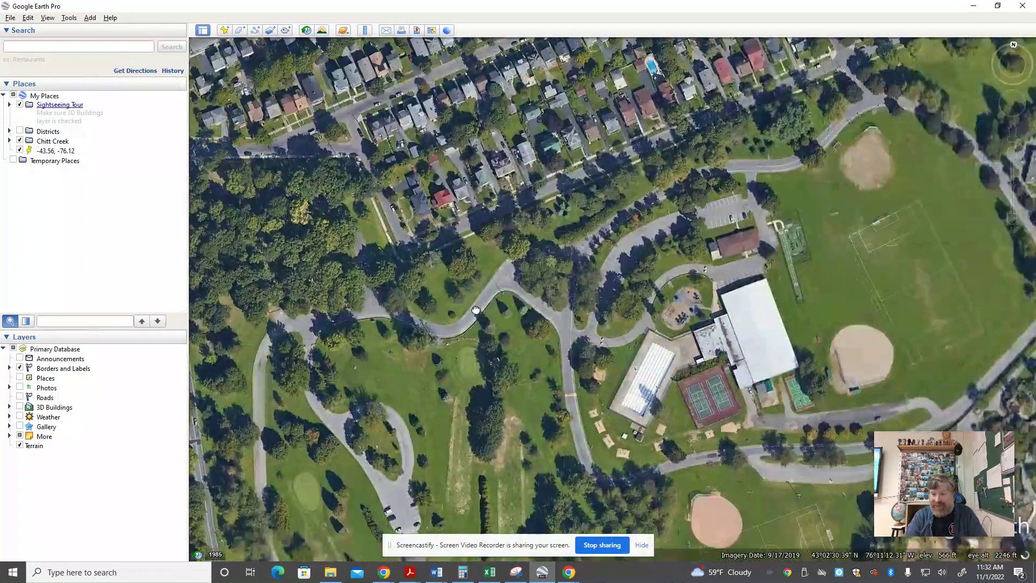
{"action": "scroll", "coordinate": [477, 310], "scroll_direction": "down", "scroll_amount": 2}
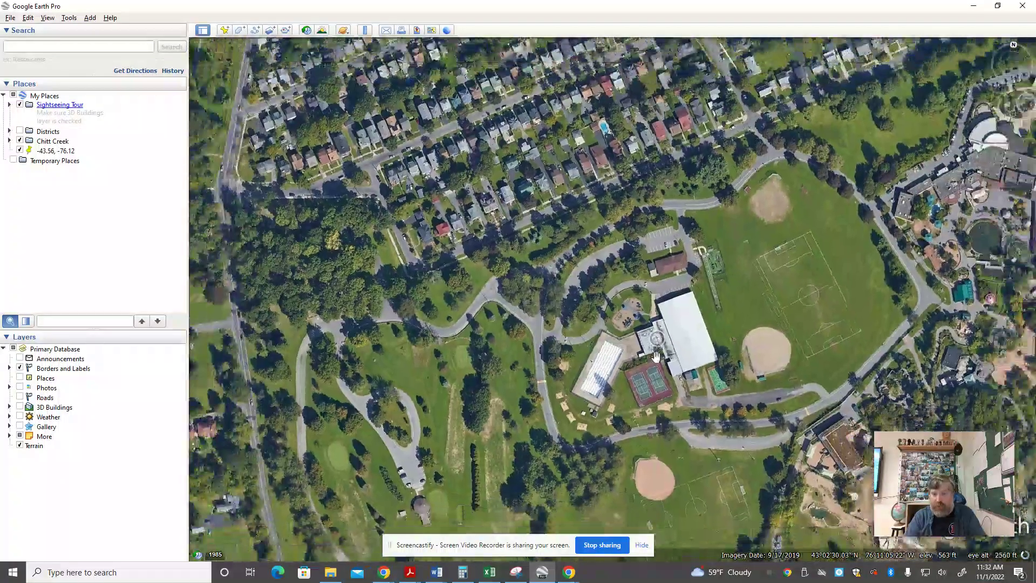
{"action": "scroll", "coordinate": [689, 401], "scroll_direction": "down", "scroll_amount": 5}
{"action": "mouse_move", "coordinate": [733, 417]}
{"action": "left_mouse_down"}
{"action": "mouse_move", "coordinate": [486, 325]}
{"action": "mouse_move", "coordinate": [664, 177]}
{"action": "left_mouse_up"}
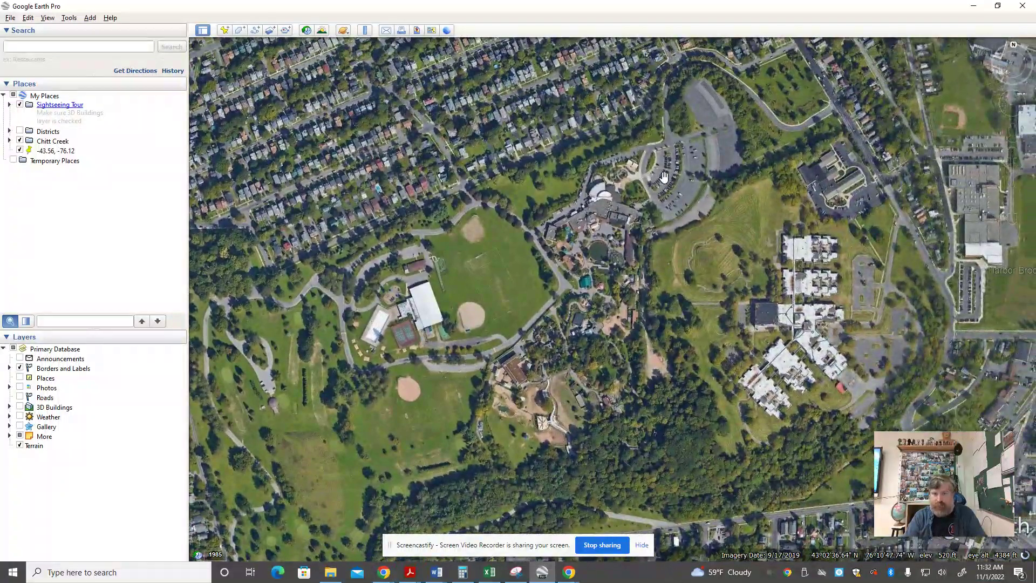
{"action": "scroll", "coordinate": [664, 177], "scroll_direction": "up", "scroll_amount": 5}
{"action": "scroll", "coordinate": [640, 243], "scroll_direction": "up", "scroll_amount": 3}
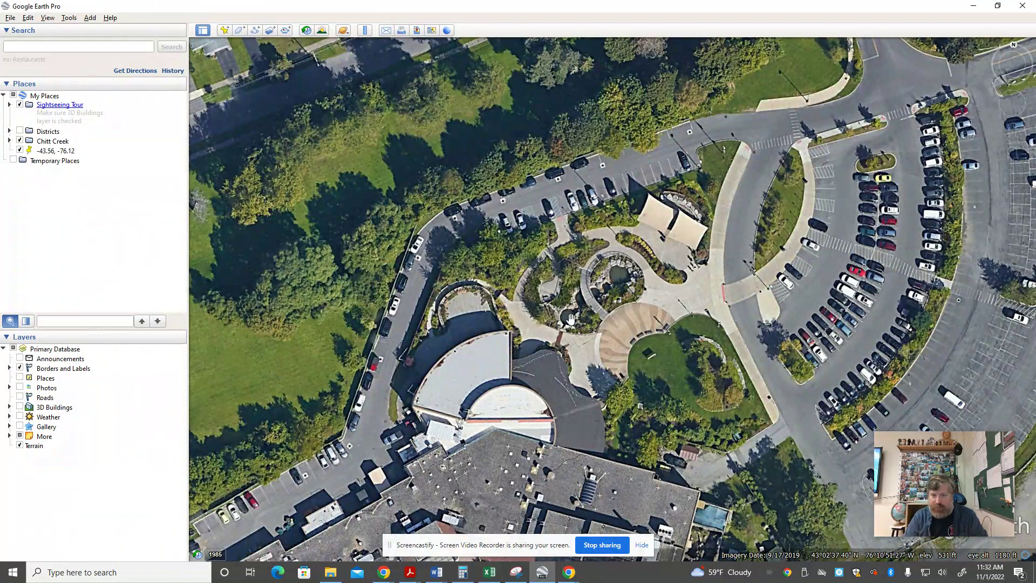
{"action": "scroll", "coordinate": [718, 411], "scroll_direction": "down", "scroll_amount": 5}
{"action": "scroll", "coordinate": [718, 412], "scroll_direction": "down", "scroll_amount": 3}
{"action": "mouse_move", "coordinate": [568, 324]}
{"action": "left_mouse_down"}
{"action": "mouse_move", "coordinate": [505, 305]}
{"action": "mouse_move", "coordinate": [454, 349]}
{"action": "left_mouse_up"}
{"action": "scroll", "coordinate": [635, 209], "scroll_direction": "up", "scroll_amount": 4}
{"action": "scroll", "coordinate": [635, 209], "scroll_direction": "up", "scroll_amount": 2}
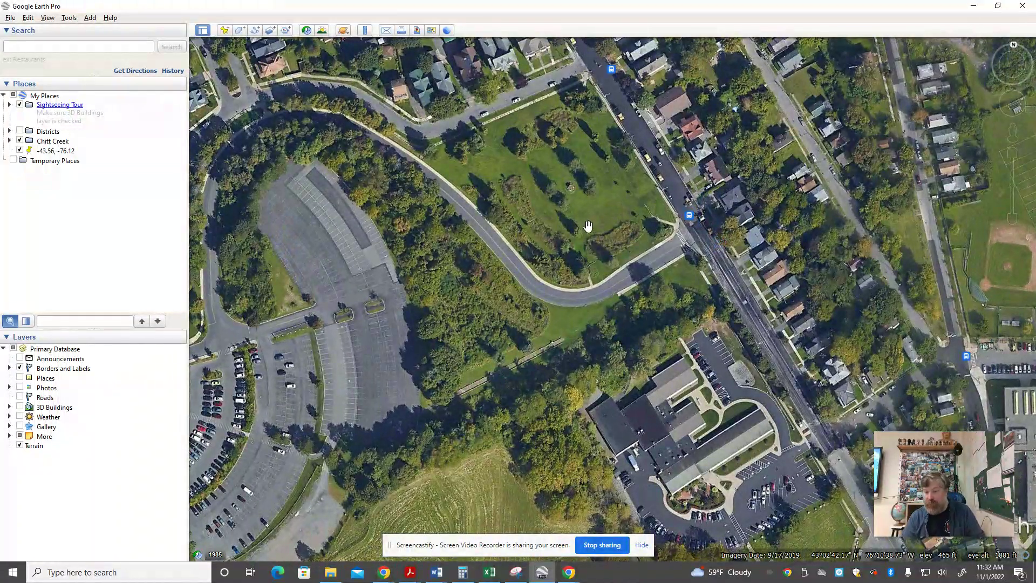
{"action": "scroll", "coordinate": [589, 228], "scroll_direction": "down", "scroll_amount": 5}
- Pan over the residential blocks beside the park
{"action": "left_click_drag", "start_coordinate": [589, 228], "coordinate": [836, 333]}
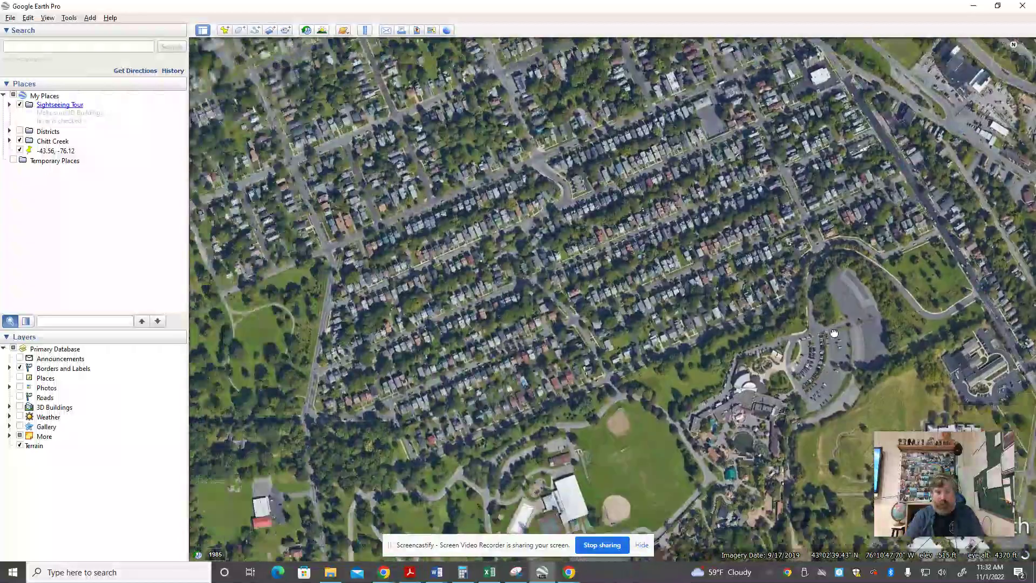
{"action": "scroll", "coordinate": [632, 303], "scroll_direction": "up", "scroll_amount": 4}
{"action": "scroll", "coordinate": [567, 309], "scroll_direction": "up", "scroll_amount": 3}
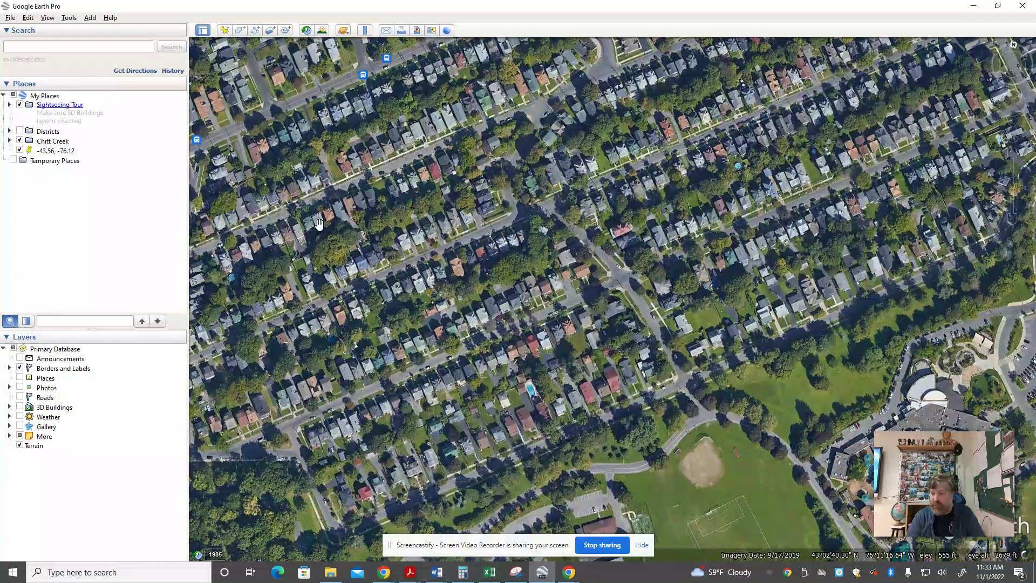
{"action": "scroll", "coordinate": [396, 329], "scroll_direction": "down", "scroll_amount": 5}
{"action": "scroll", "coordinate": [428, 421], "scroll_direction": "down", "scroll_amount": 5}
{"action": "scroll", "coordinate": [428, 421], "scroll_direction": "down", "scroll_amount": 3}
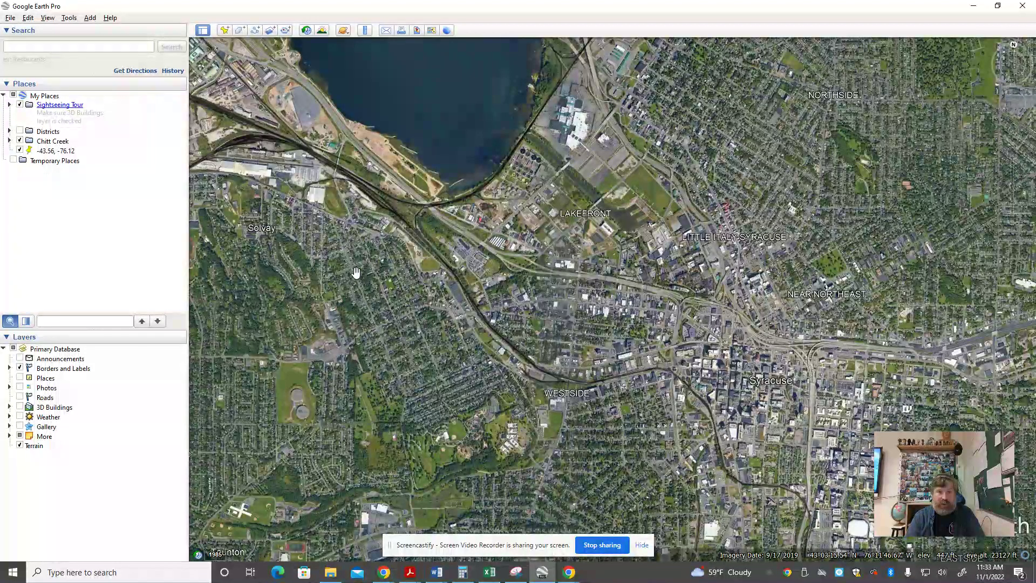
- Minimize Google Earth and bring up the 'ellicott city maryland flooding' image results
{"action": "left_click", "coordinate": [970, 7]}
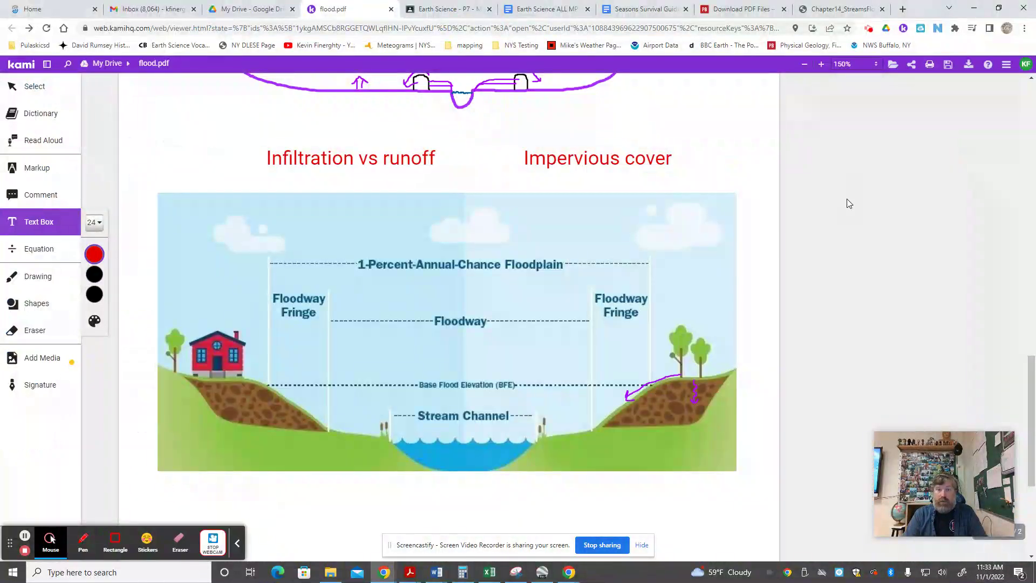
{"action": "left_click", "coordinate": [870, 30]}
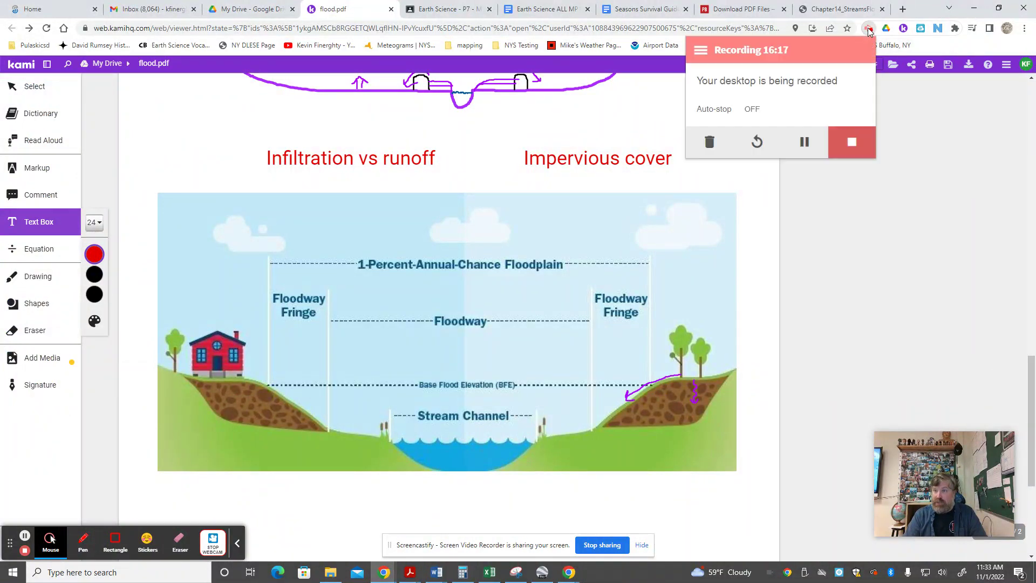
{"action": "key", "text": "ctrl+9"}
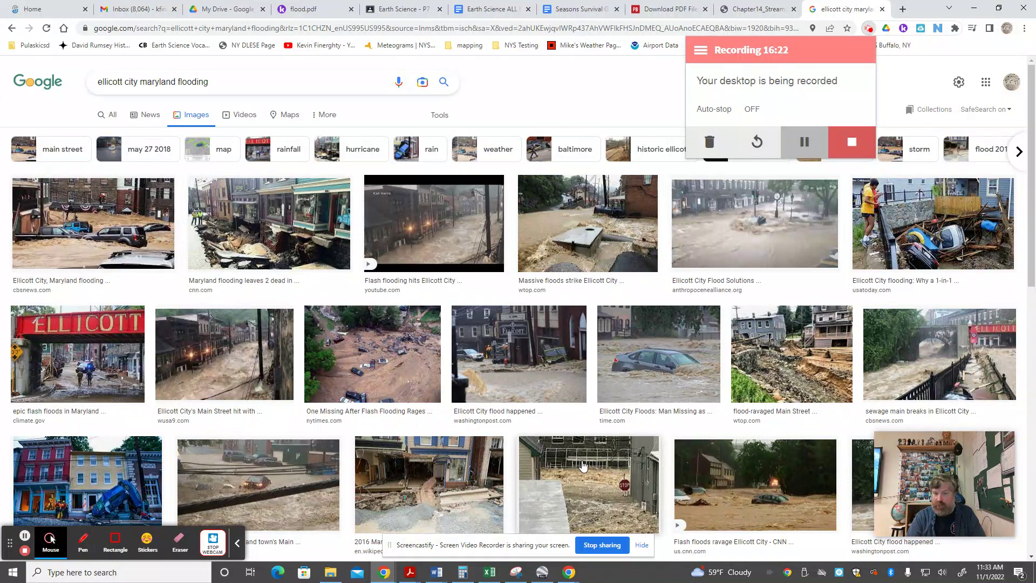
{"action": "left_click", "coordinate": [557, 96]}
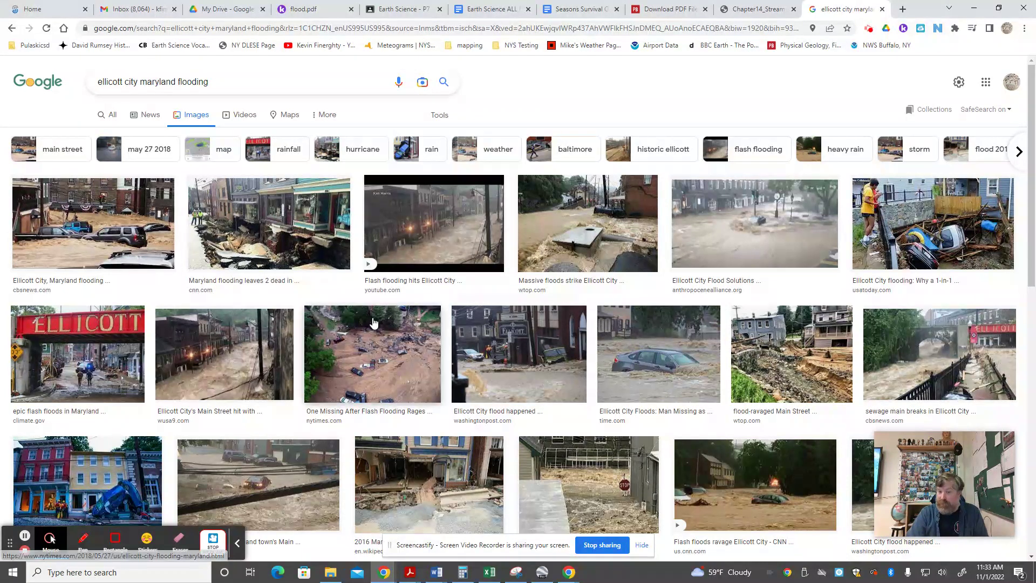
{"action": "scroll", "coordinate": [324, 324], "scroll_direction": "down", "scroll_amount": 3}
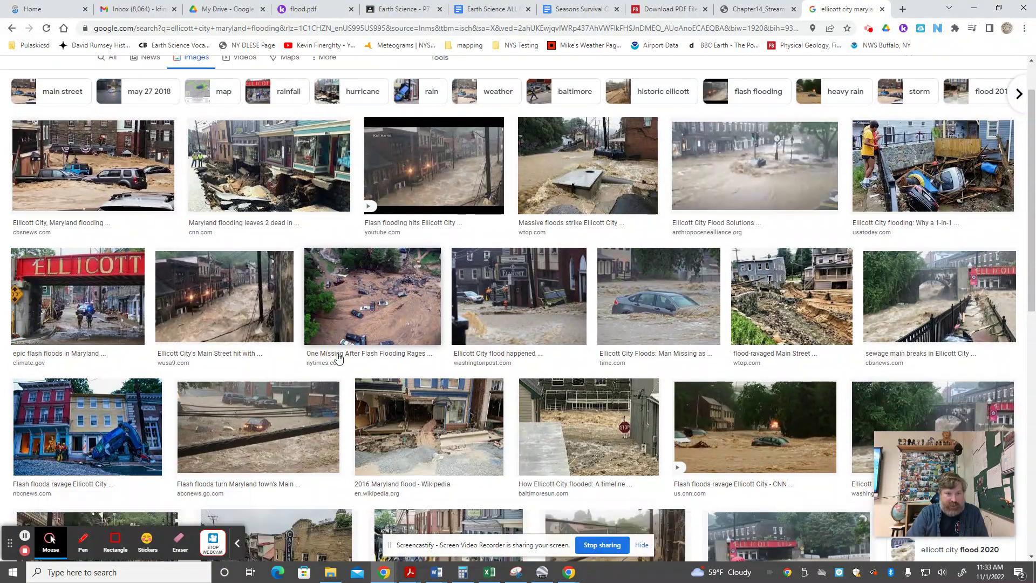
{"action": "scroll", "coordinate": [341, 356], "scroll_direction": "down", "scroll_amount": 2}
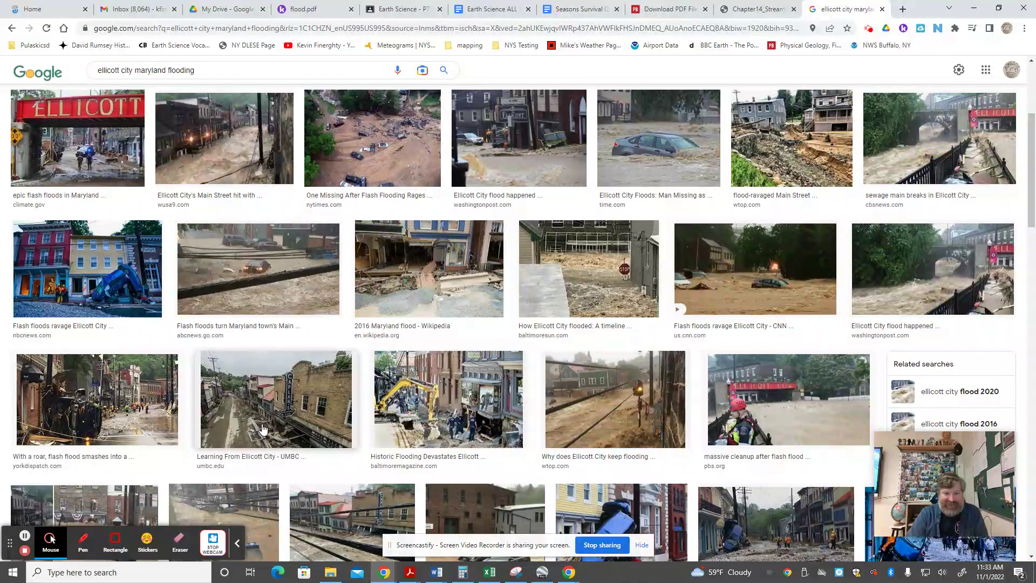
{"action": "scroll", "coordinate": [547, 390], "scroll_direction": "down", "scroll_amount": 1}
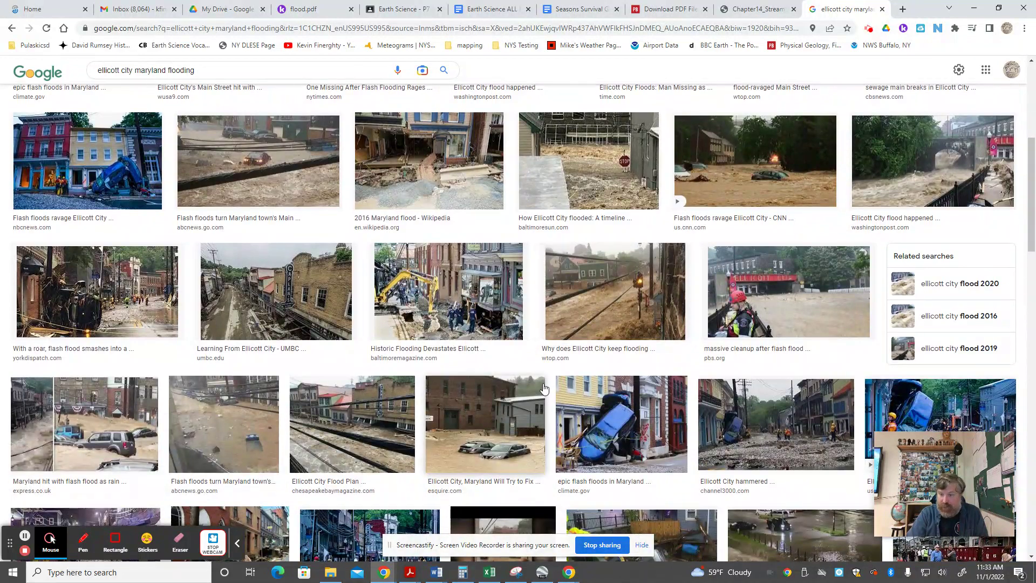
{"action": "scroll", "coordinate": [543, 387], "scroll_direction": "up", "scroll_amount": 2}
{"action": "scroll", "coordinate": [543, 387], "scroll_direction": "up", "scroll_amount": 3}
{"action": "scroll", "coordinate": [390, 349], "scroll_direction": "up", "scroll_amount": 2}
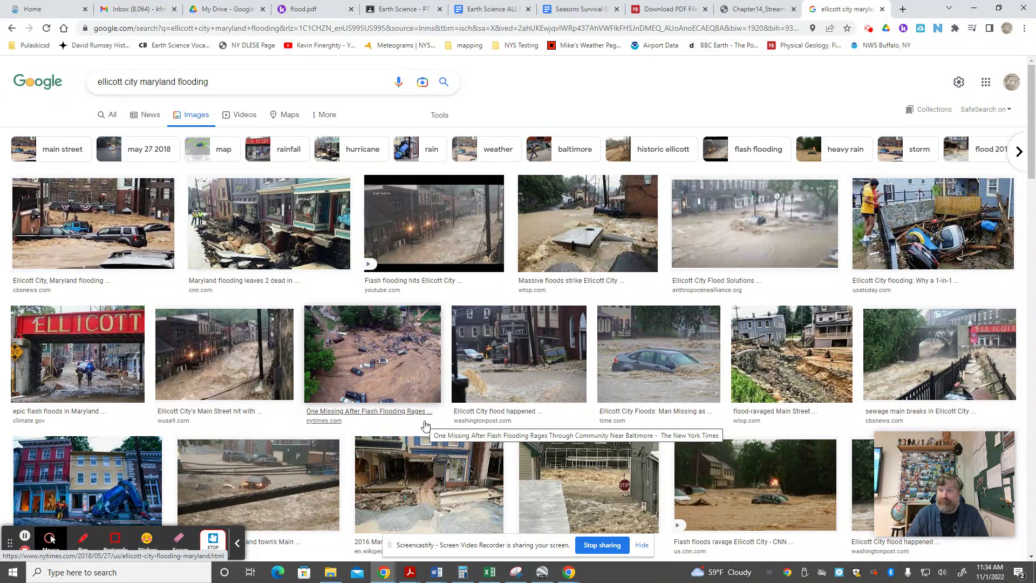
{"action": "left_click", "coordinate": [307, 10]}
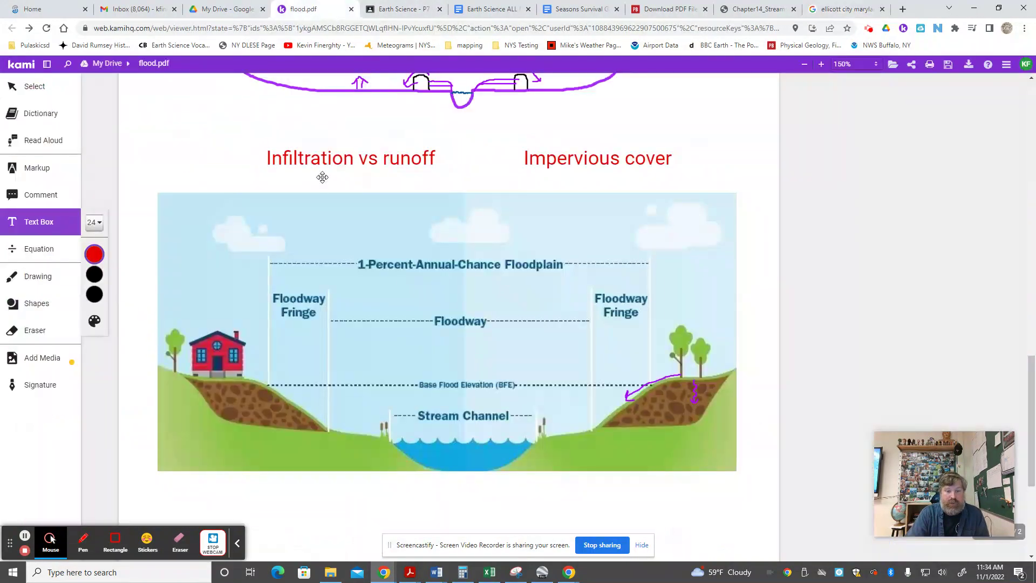
{"action": "scroll", "coordinate": [437, 324], "scroll_direction": "down", "scroll_amount": 3}
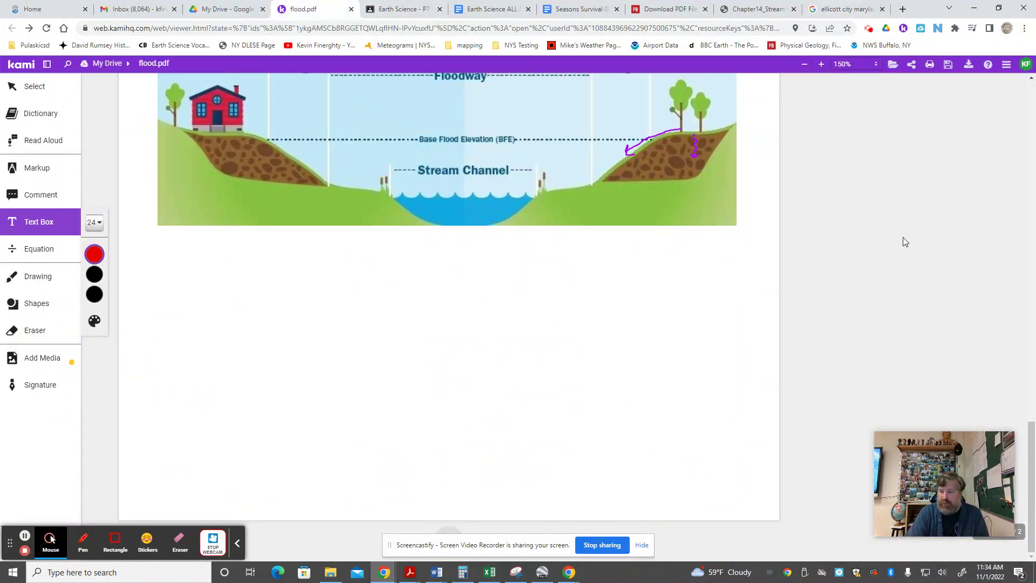
{"action": "scroll", "coordinate": [578, 341], "scroll_direction": "up", "scroll_amount": 3}
{"action": "scroll", "coordinate": [559, 364], "scroll_direction": "up", "scroll_amount": 3}
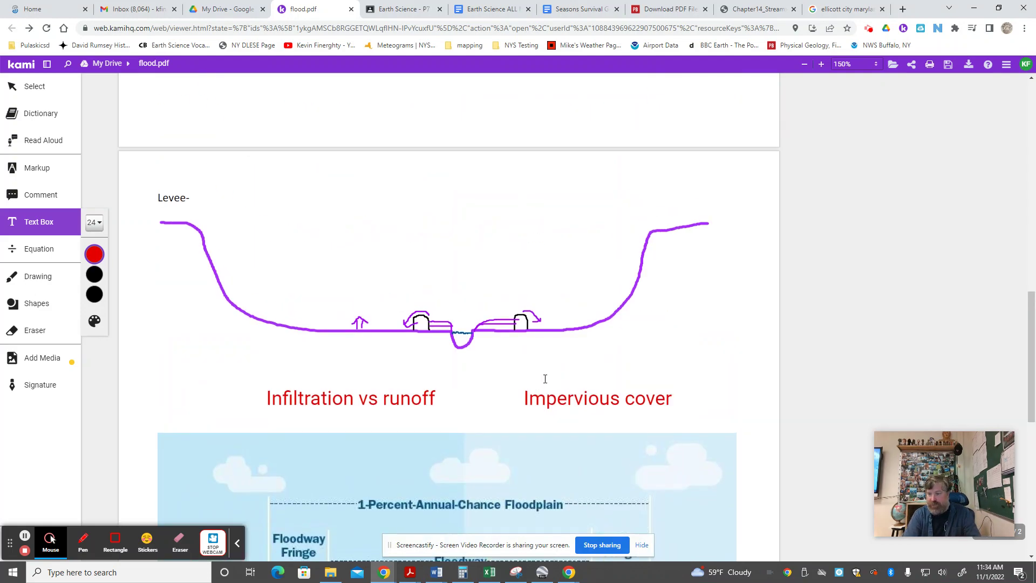
{"action": "scroll", "coordinate": [544, 373], "scroll_direction": "down", "scroll_amount": 4}
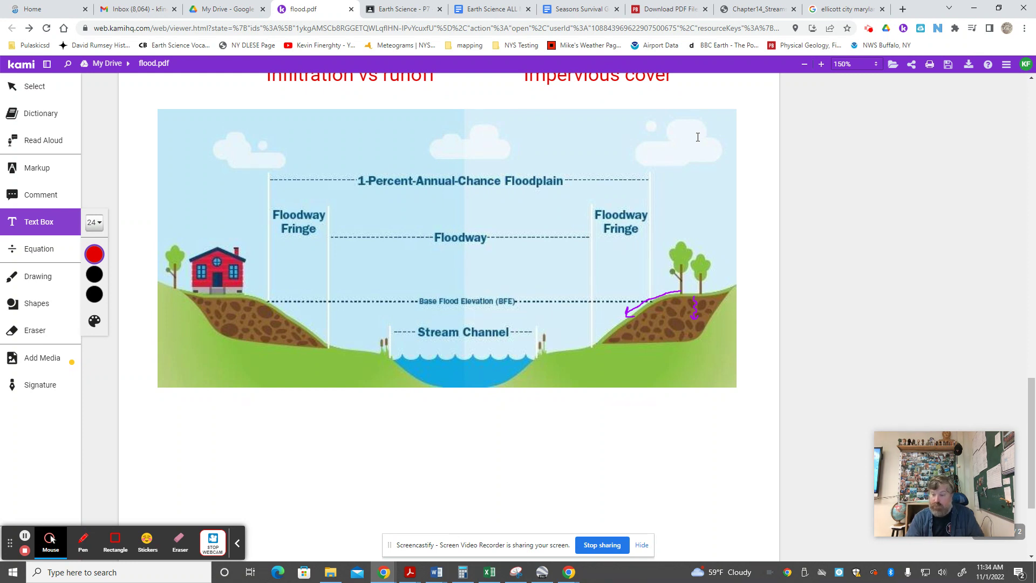
{"action": "left_click_drag", "start_coordinate": [900, 471], "coordinate": [857, 335]}
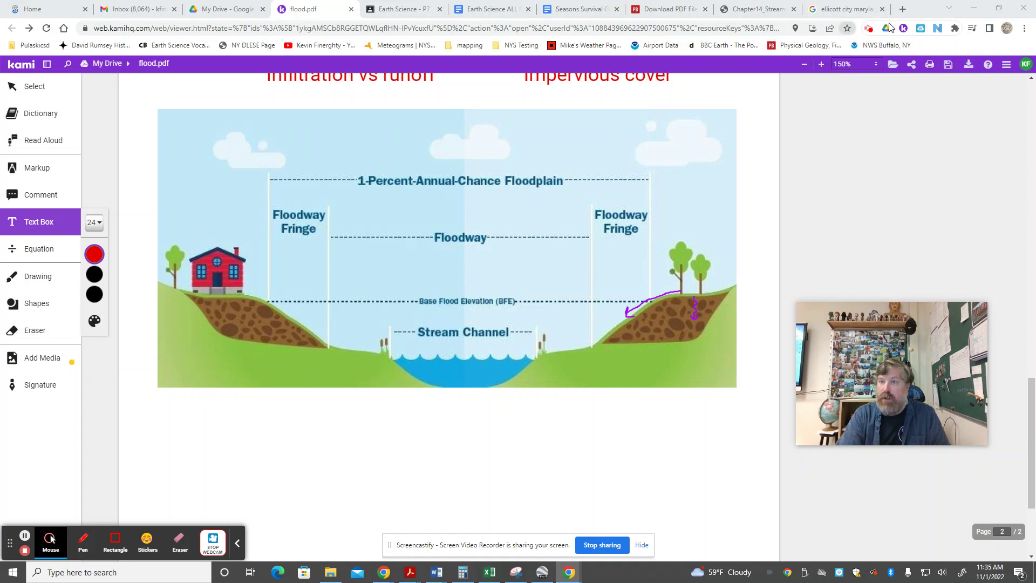
{"action": "left_click", "coordinate": [871, 31]}
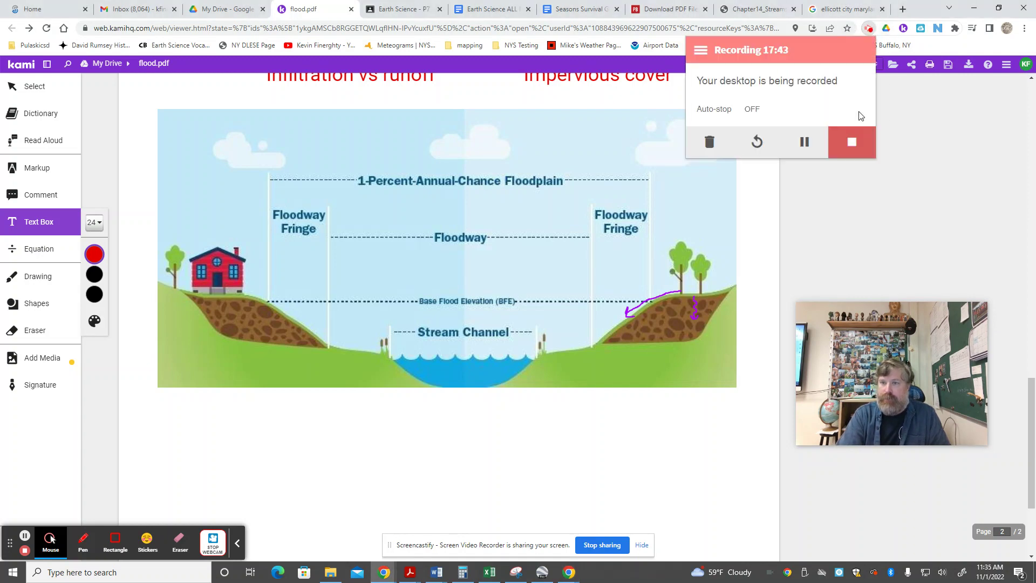